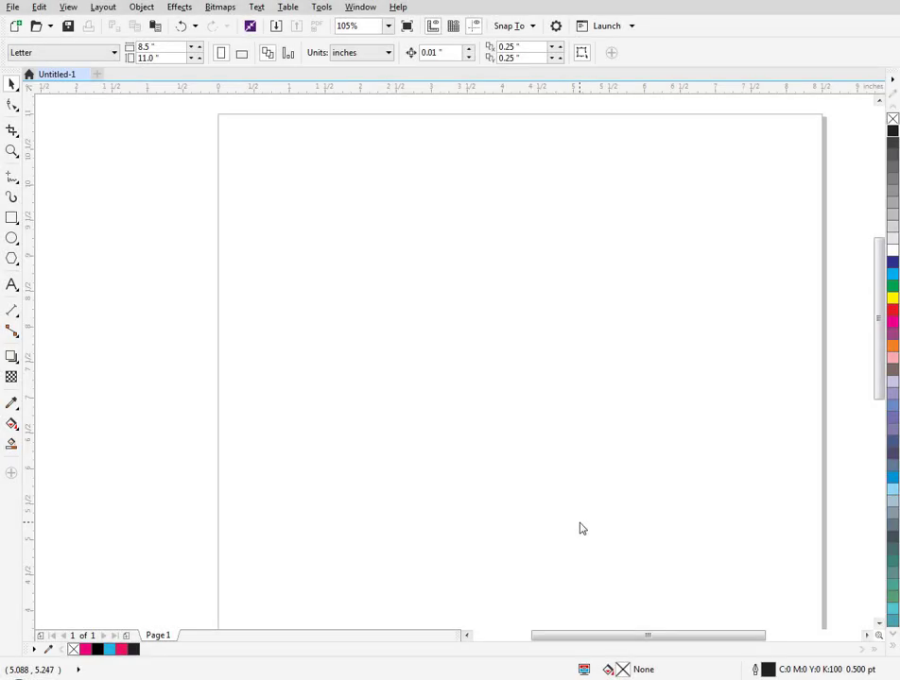
# Type the text SYNERGY 17 on the page
pyautogui.click(13, 284)
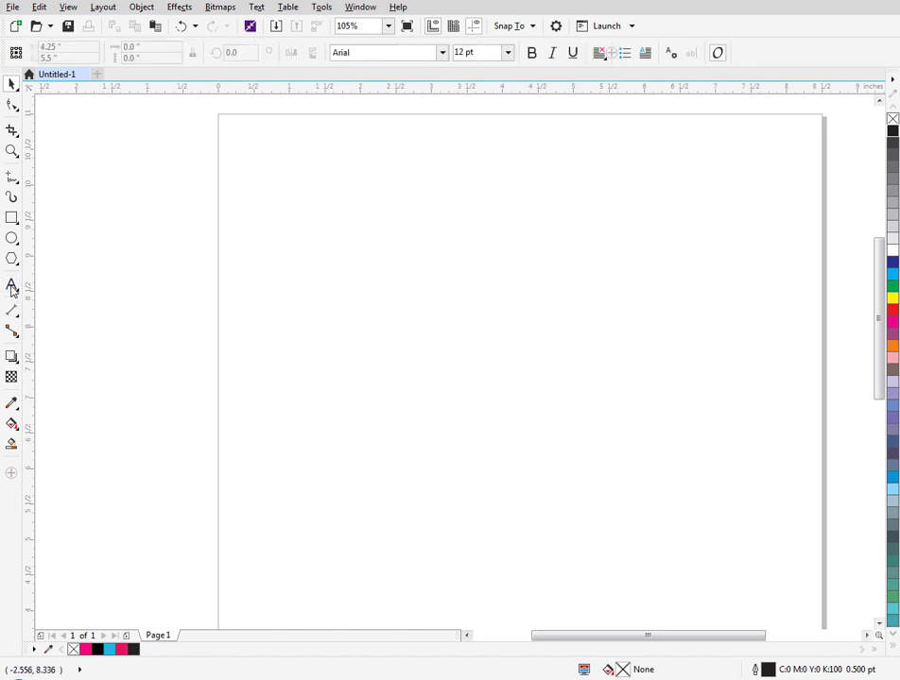
pyautogui.click(302, 331)
pyautogui.write('SYNERGY')
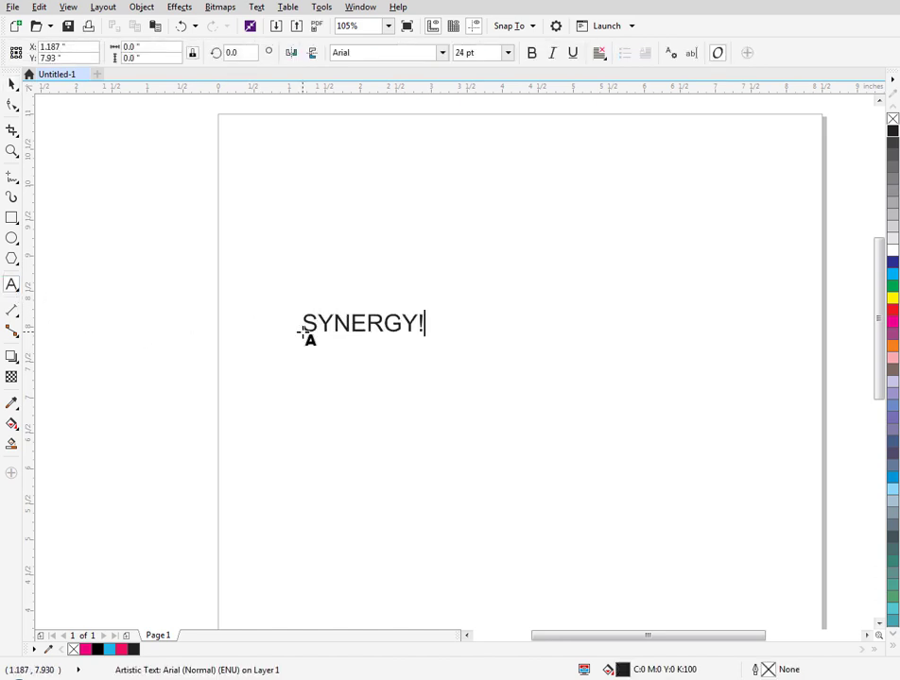
pyautogui.write(' 17')
pyautogui.click(12, 84)
# Change the text's font to Impact
pyautogui.click(367, 57)
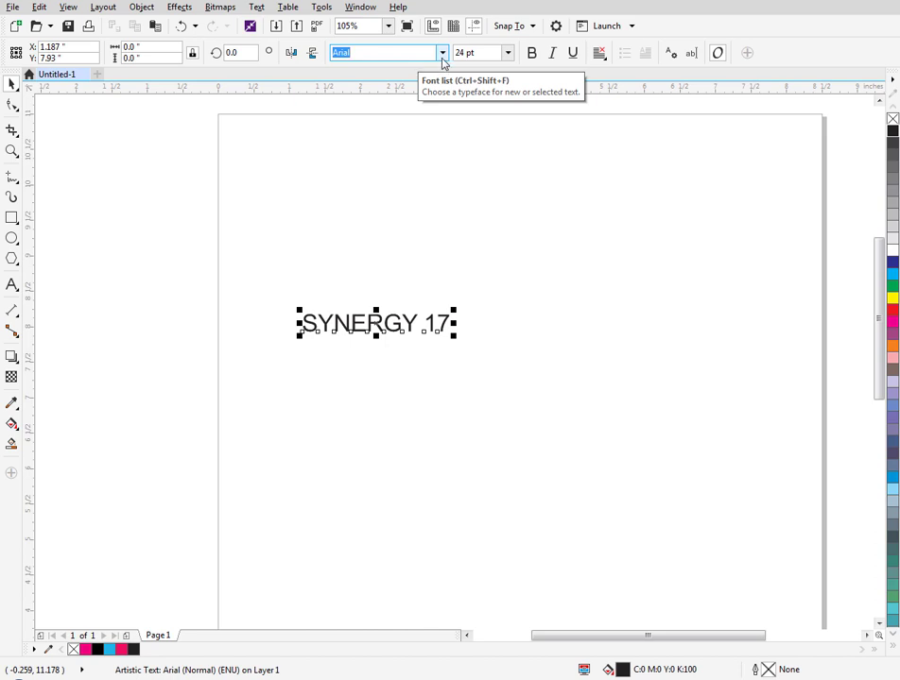
pyautogui.click(442, 53)
pyautogui.click(434, 97)
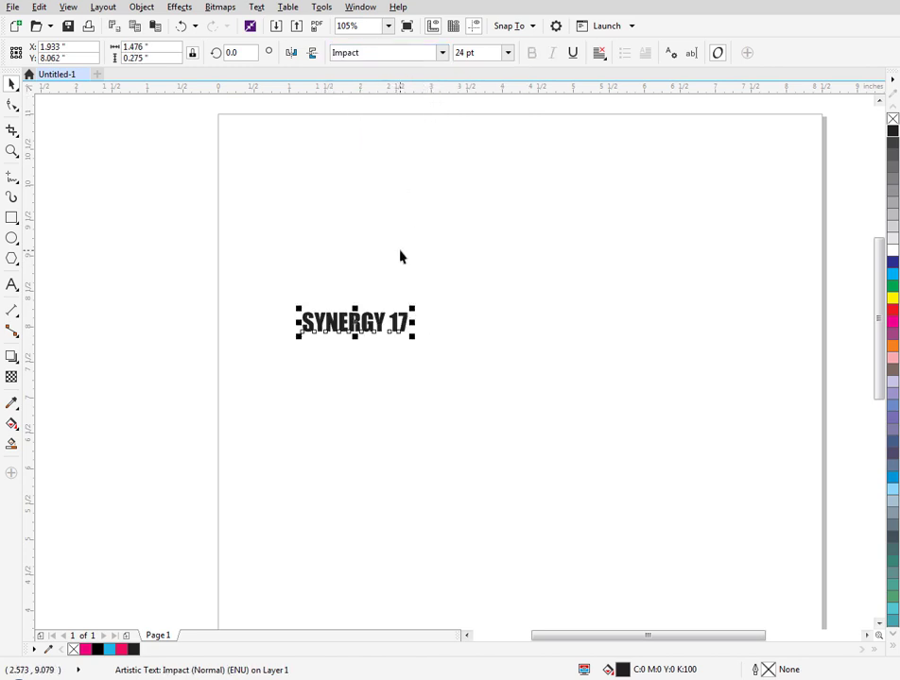
pyautogui.click(298, 275)
pyautogui.click(354, 323)
# Stretch the text to 8.0 inches wide and drag it across the middle of the page
pyautogui.doubleClick(160, 47)
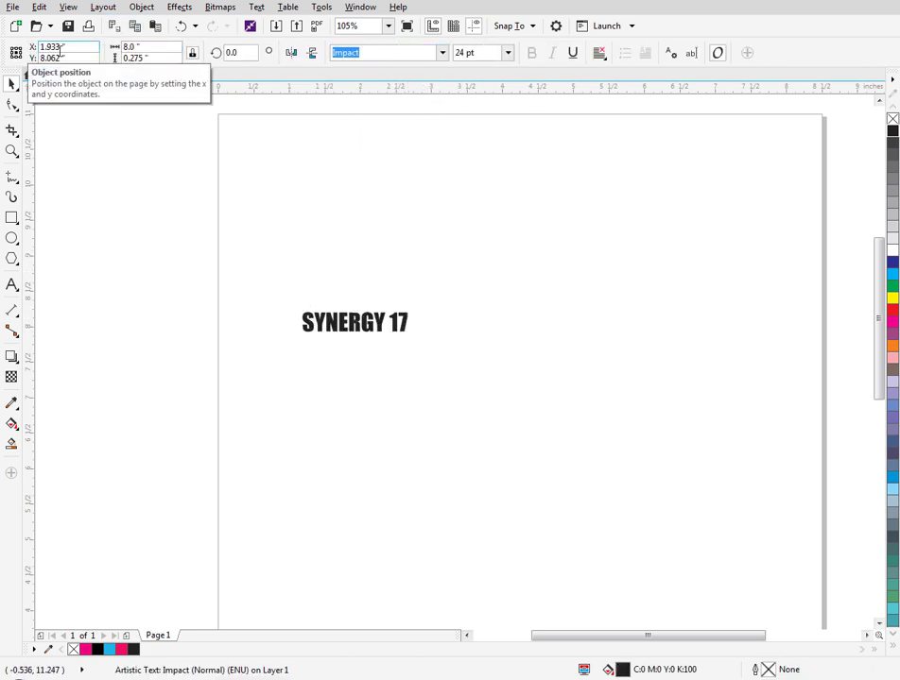
pyautogui.write('8.0')
pyautogui.press('Return')
pyautogui.moveTo(293, 346); pyautogui.dragTo(451, 367)
pyautogui.click(422, 236)
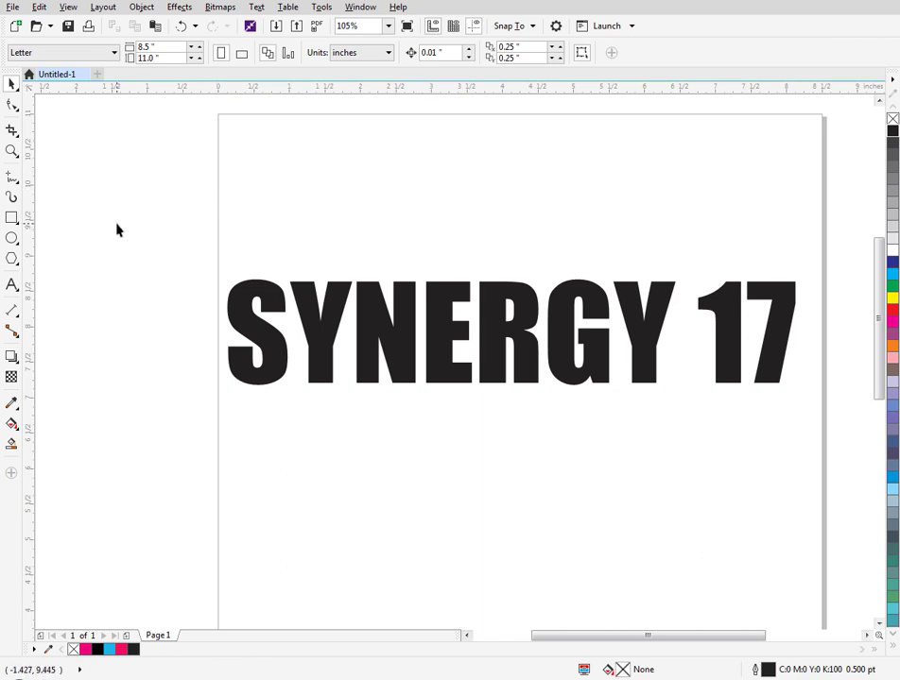
# Draw a Pen-tool line from left to right of SYNERGY 17 through the letters' middle
pyautogui.click(12, 179)
pyautogui.click(56, 229)
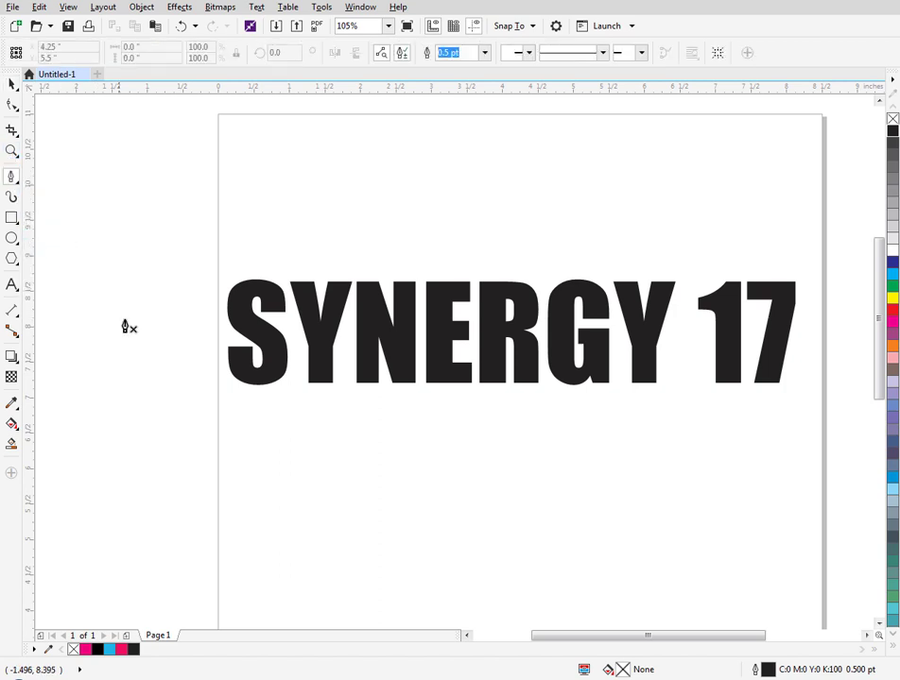
pyautogui.click(196, 330)
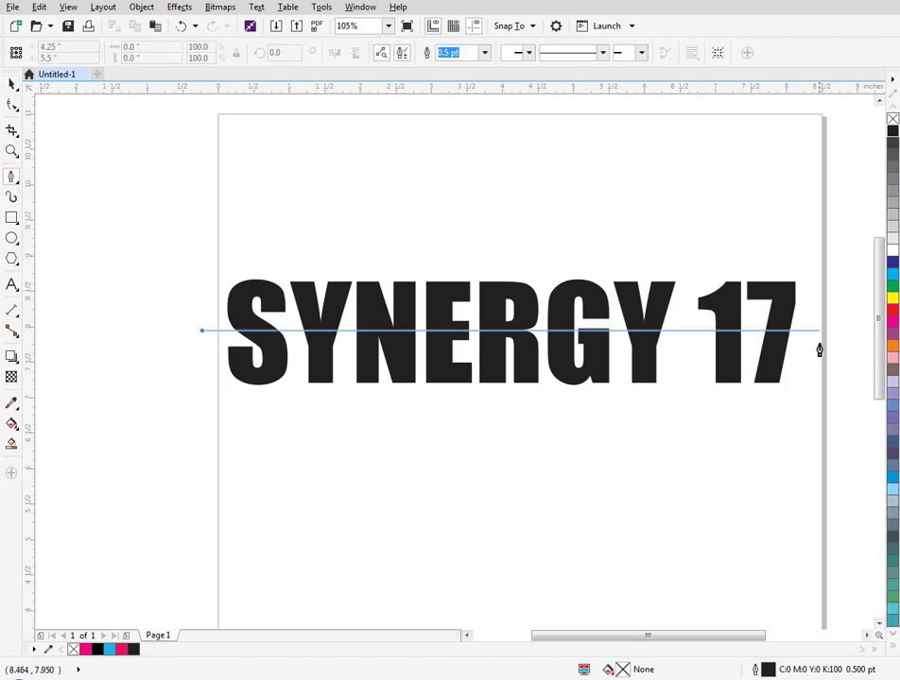
pyautogui.doubleClick(822, 329)
pyautogui.click(13, 83)
pyautogui.click(108, 186)
pyautogui.moveTo(130, 213); pyautogui.dragTo(843, 485)
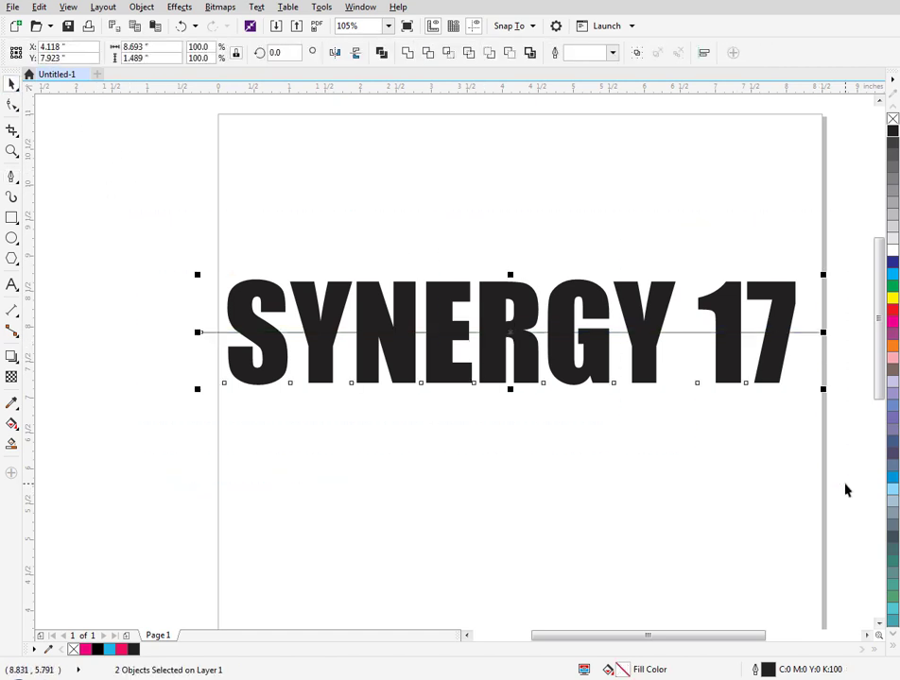
pyautogui.click(773, 482)
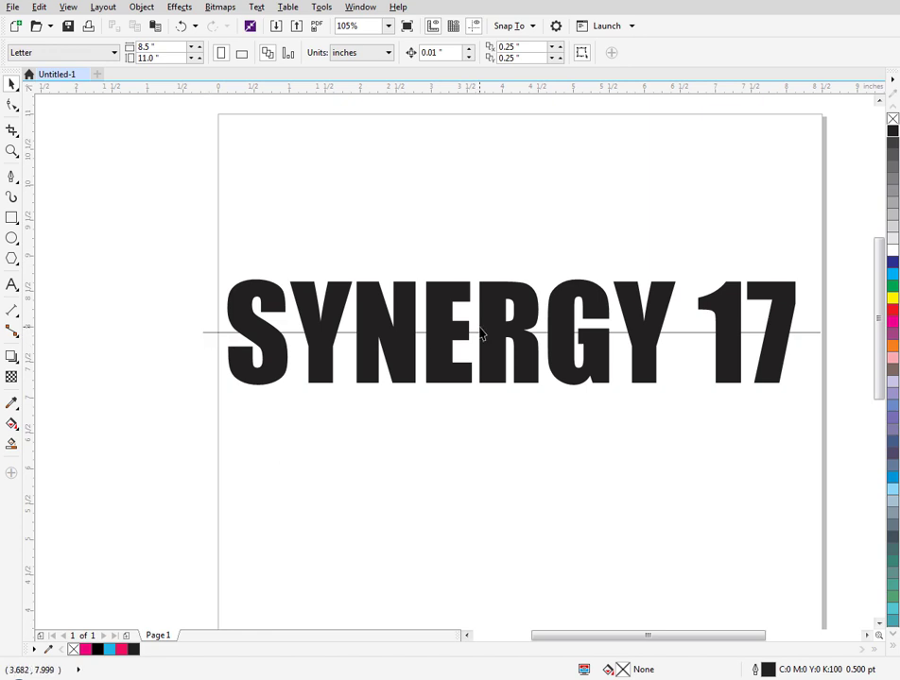
# Smart Fill the lower halves of S, Y, N, E, R, G, Y, 1 and 7 pink
pyautogui.click(11, 447)
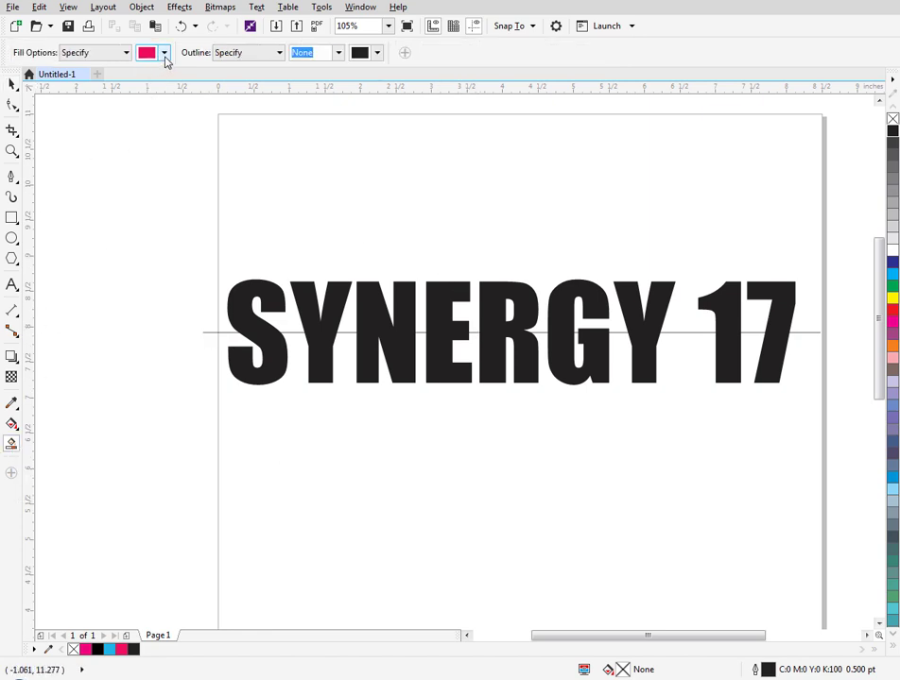
pyautogui.click(275, 349)
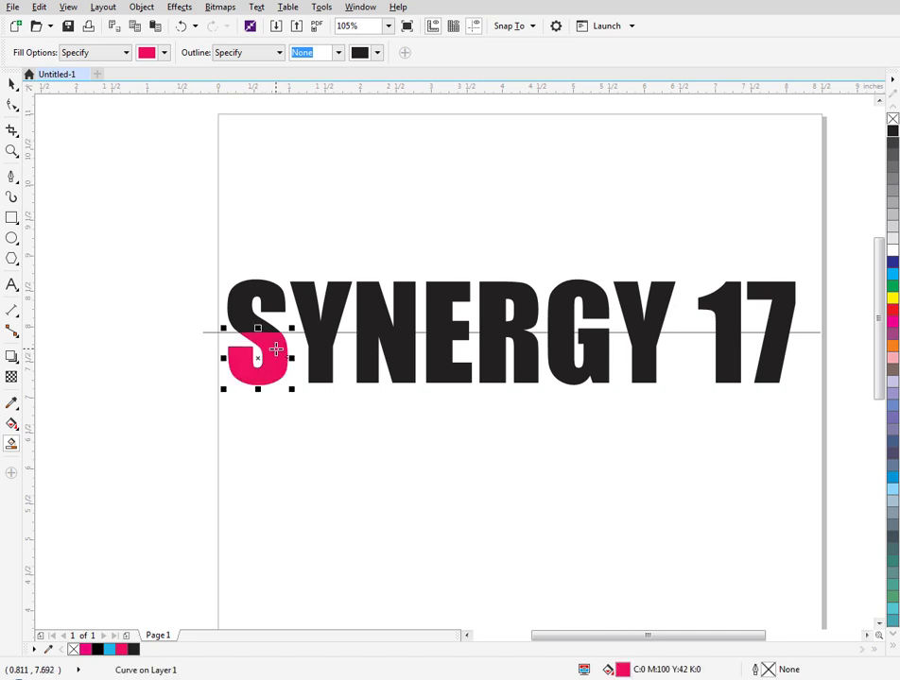
pyautogui.click(321, 346)
pyautogui.click(371, 346)
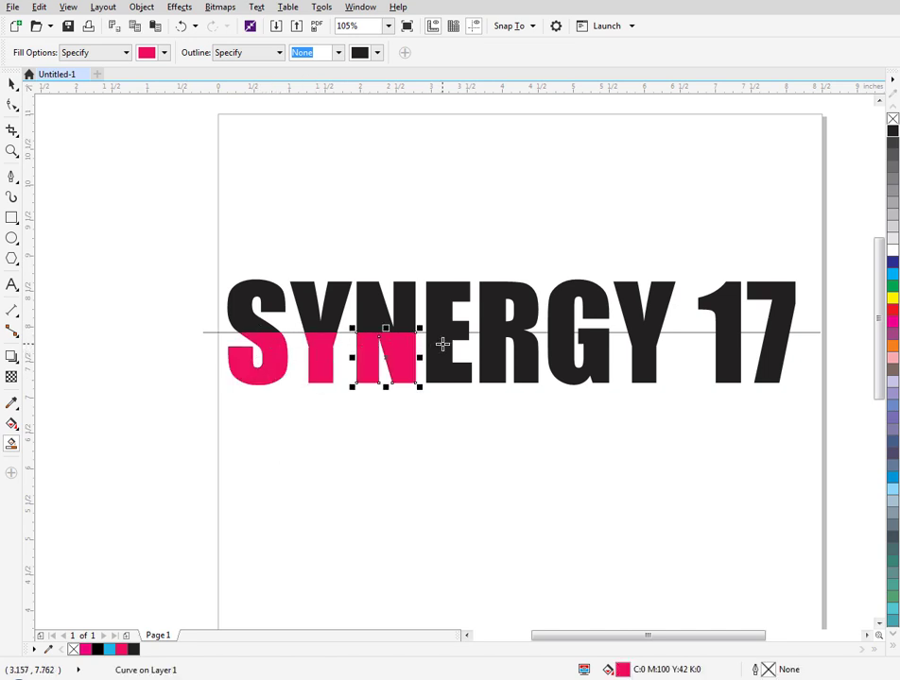
pyautogui.click(449, 346)
pyautogui.click(515, 346)
pyautogui.click(576, 346)
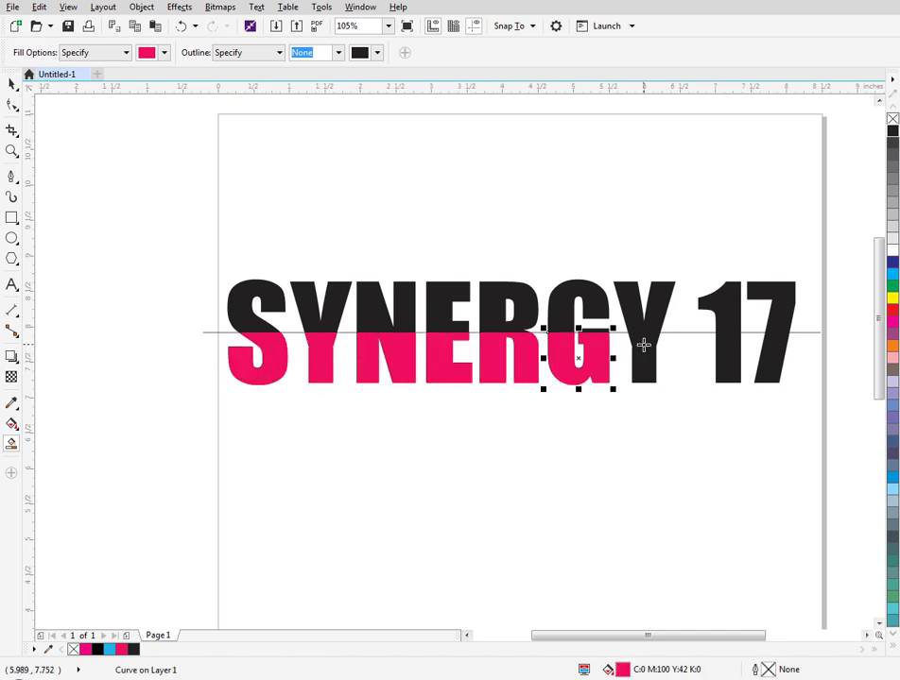
pyautogui.click(643, 345)
pyautogui.click(727, 343)
pyautogui.click(777, 343)
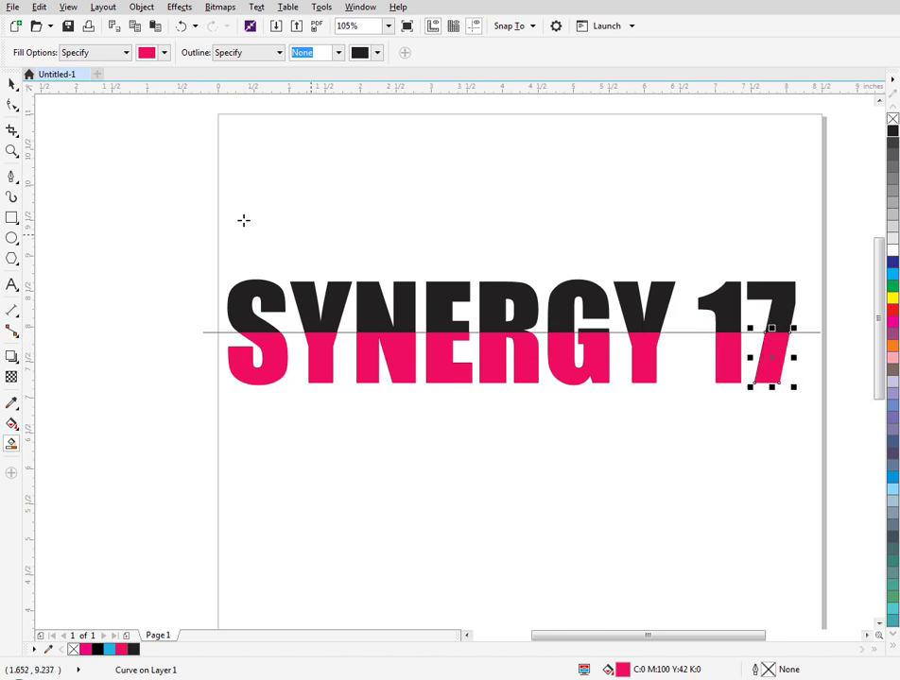
# Change the fill colour to blue
pyautogui.click(164, 53)
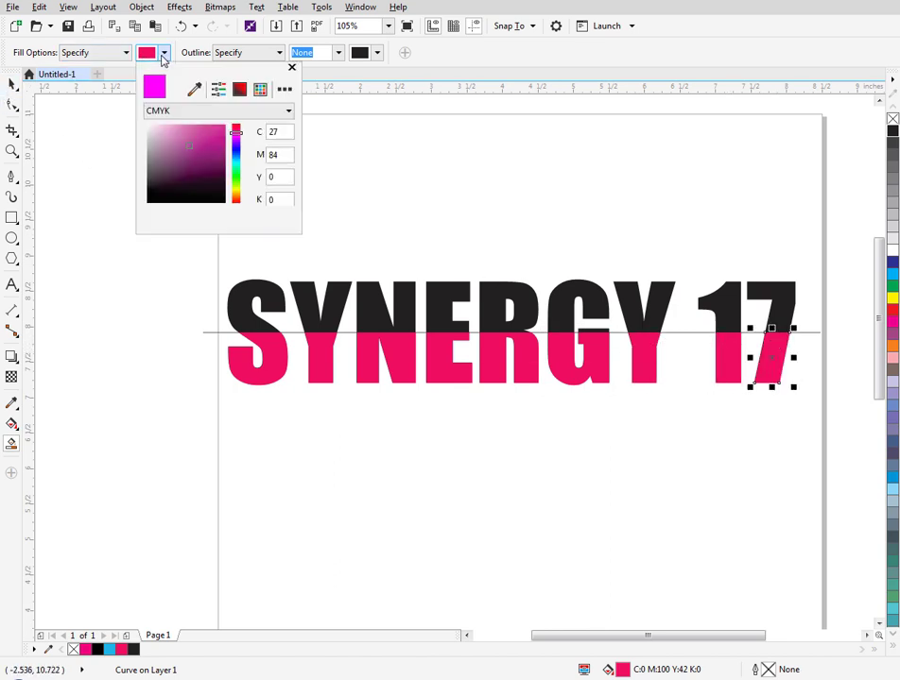
pyautogui.click(235, 148)
pyautogui.moveTo(236, 148); pyautogui.dragTo(236, 153)
pyautogui.click(341, 145)
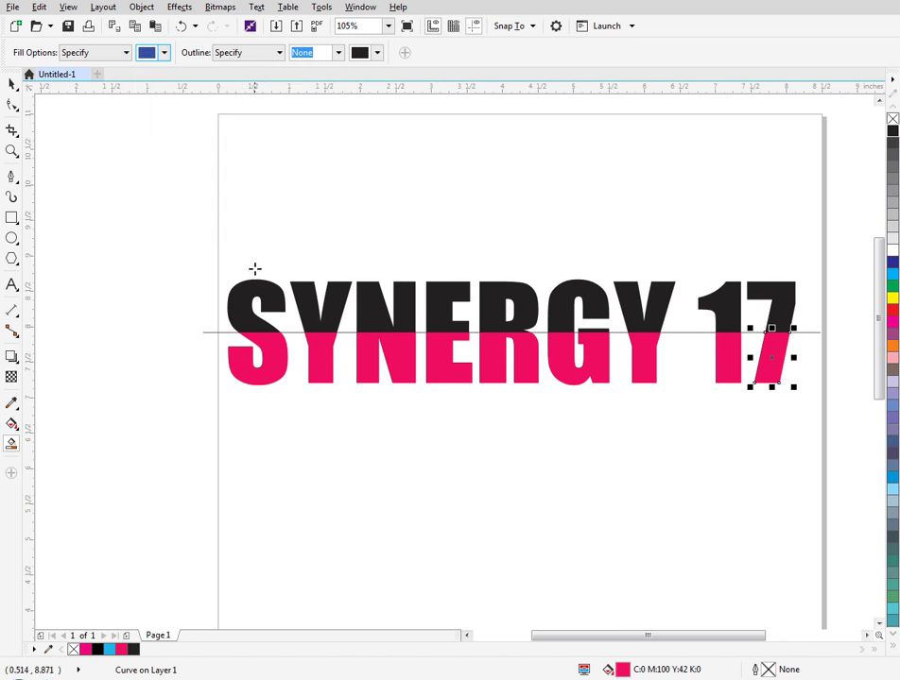
# Fill the upper halves of all nine characters blue, including the G's crossbar gap
pyautogui.click(254, 317)
pyautogui.click(324, 318)
pyautogui.click(373, 322)
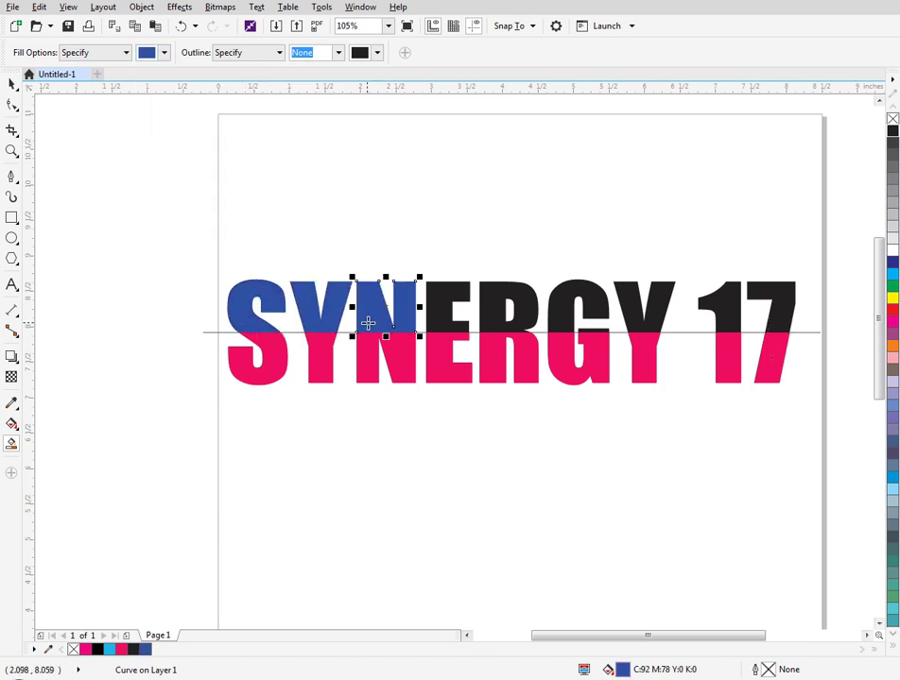
pyautogui.click(446, 323)
pyautogui.click(501, 323)
pyautogui.click(571, 323)
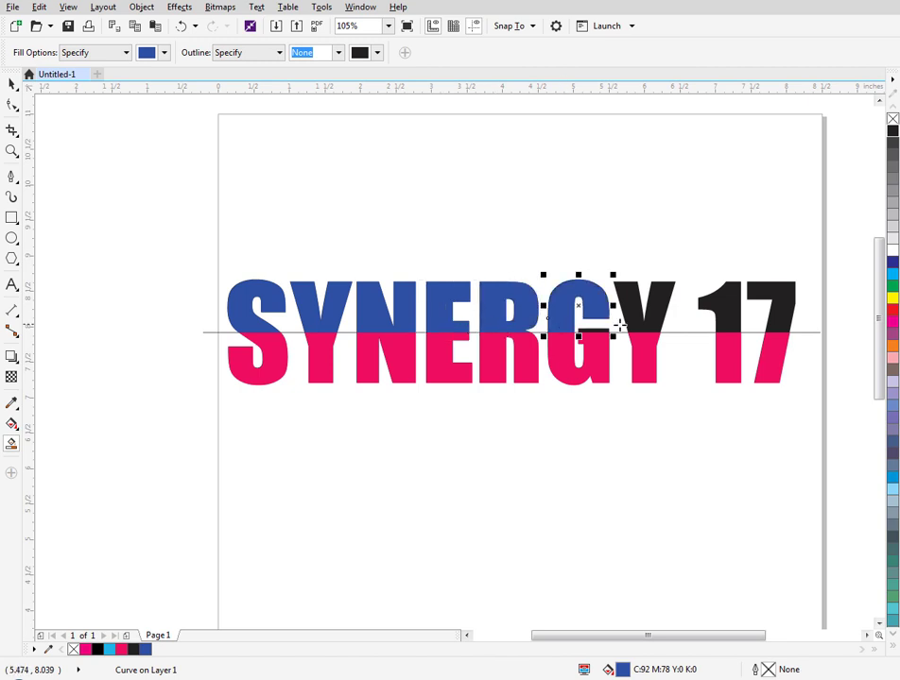
pyautogui.click(598, 331)
pyautogui.click(652, 317)
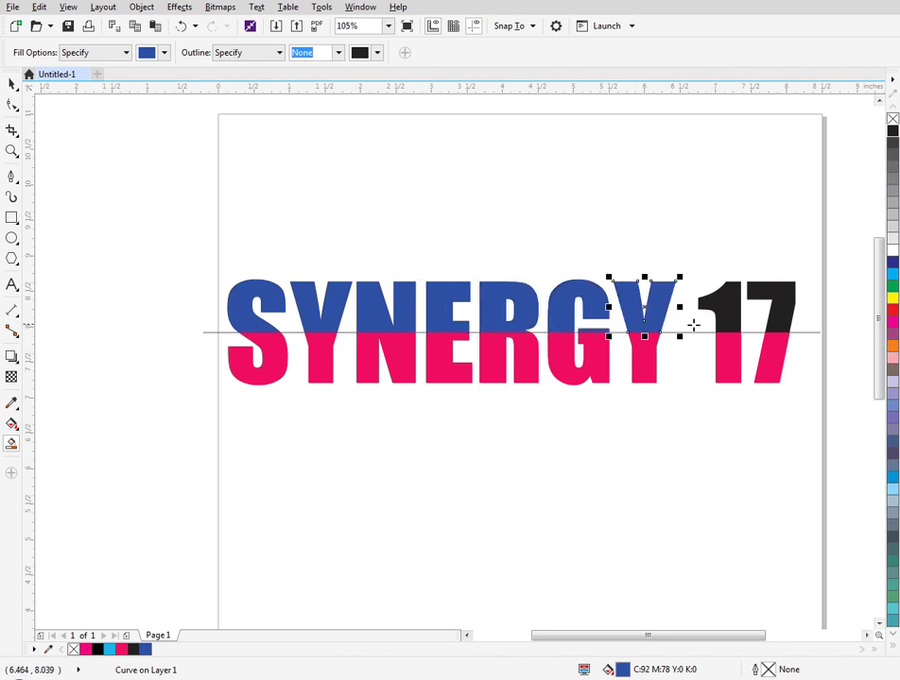
pyautogui.click(713, 317)
pyautogui.click(770, 309)
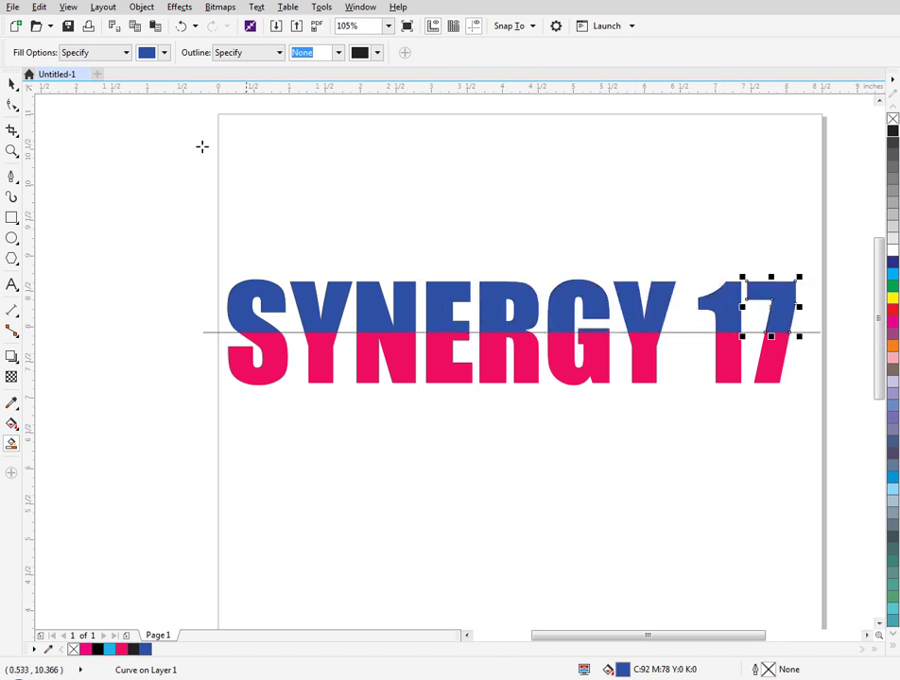
pyautogui.click(9, 84)
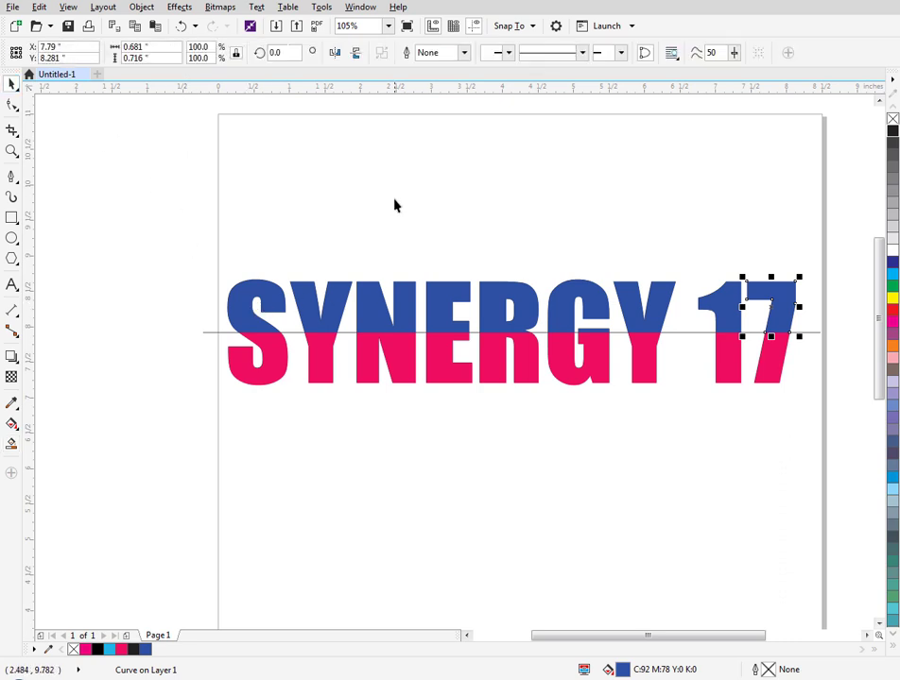
# Raise the blue top pieces, lower the pink bottom pieces, and delete the black SYNERGY 17 text
pyautogui.moveTo(197, 216); pyautogui.dragTo(808, 348)
pyautogui.moveTo(518, 301); pyautogui.dragTo(517, 227)
pyautogui.click(809, 431)
pyautogui.moveTo(809, 426); pyautogui.dragTo(216, 322)
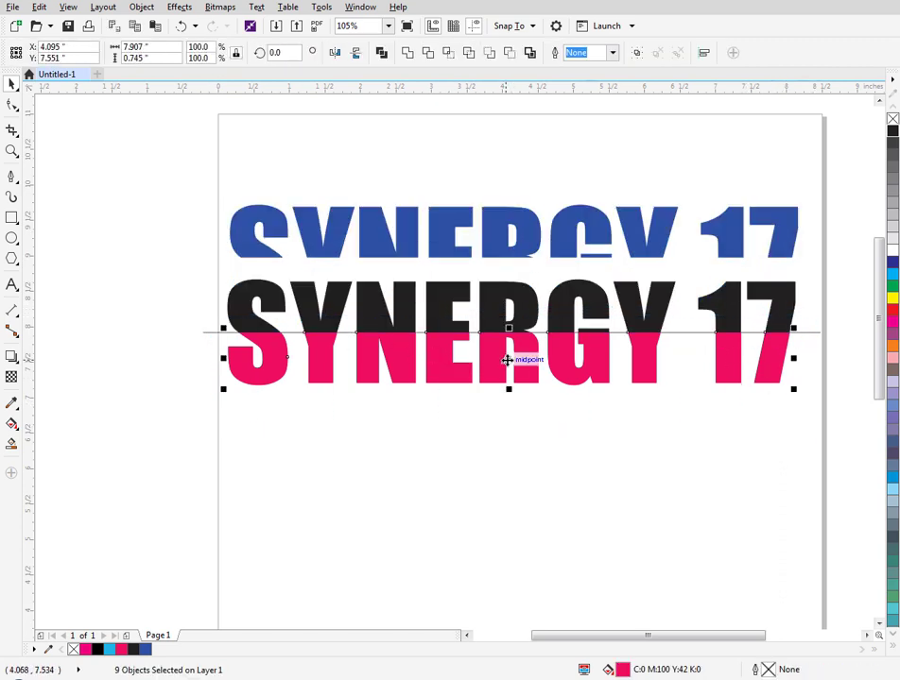
pyautogui.moveTo(507, 359); pyautogui.dragTo(515, 433)
pyautogui.click(483, 346)
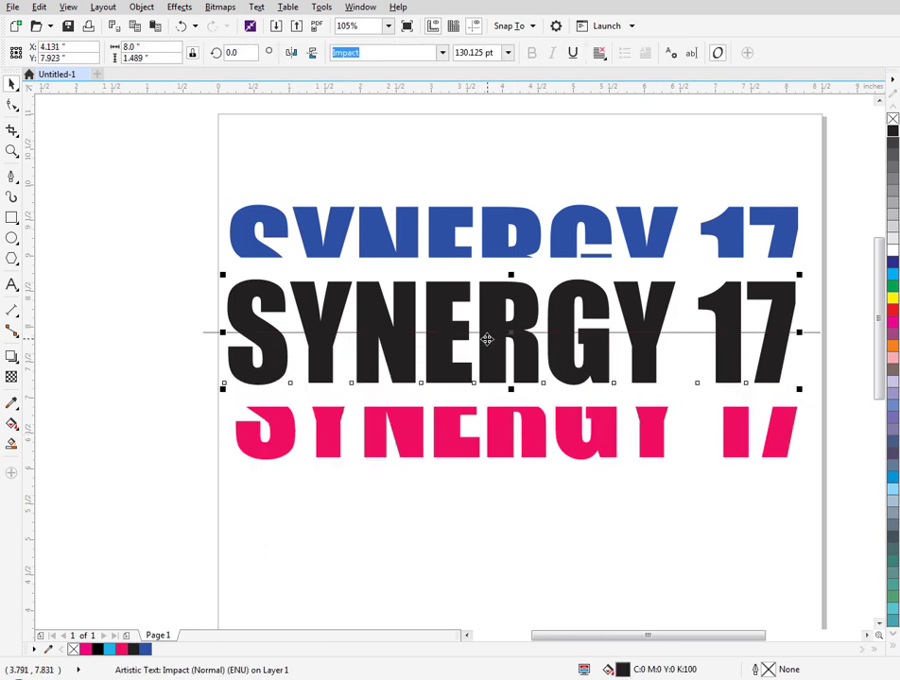
pyautogui.press('Delete')
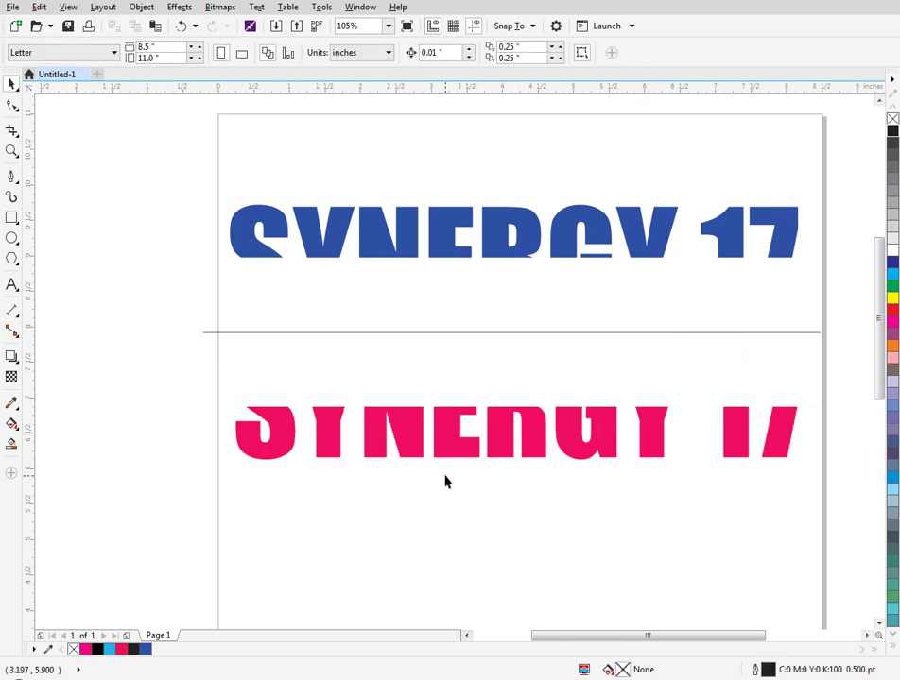
# Undo the deletion, moves and colour fills back to the plain black text
pyautogui.hotkey('ctrl', 'z')
pyautogui.hotkey('ctrl', 'z')
pyautogui.hotkey('ctrl', 'z')
pyautogui.hotkey('ctrl', 'z')
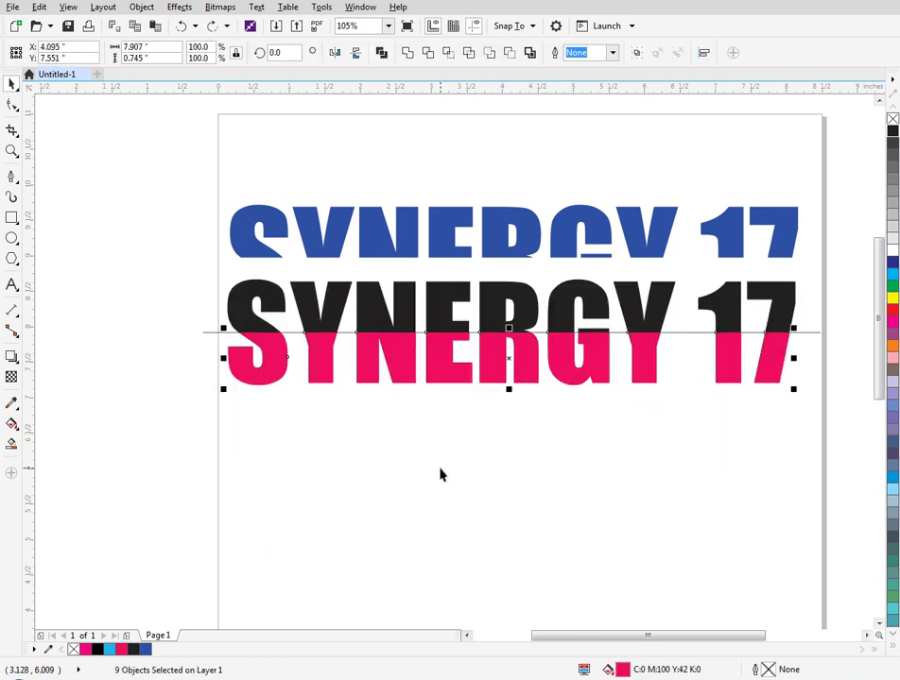
pyautogui.hotkey('ctrl', 'z')
pyautogui.hotkey('ctrl', 'z')
pyautogui.hotkey('ctrl', 'z')
pyautogui.hotkey('ctrl', 'z')
pyautogui.hotkey('ctrl', 'z')
pyautogui.hotkey('ctrl', 'z')
pyautogui.hotkey('ctrl', 'z')
pyautogui.hotkey('ctrl', 'z')
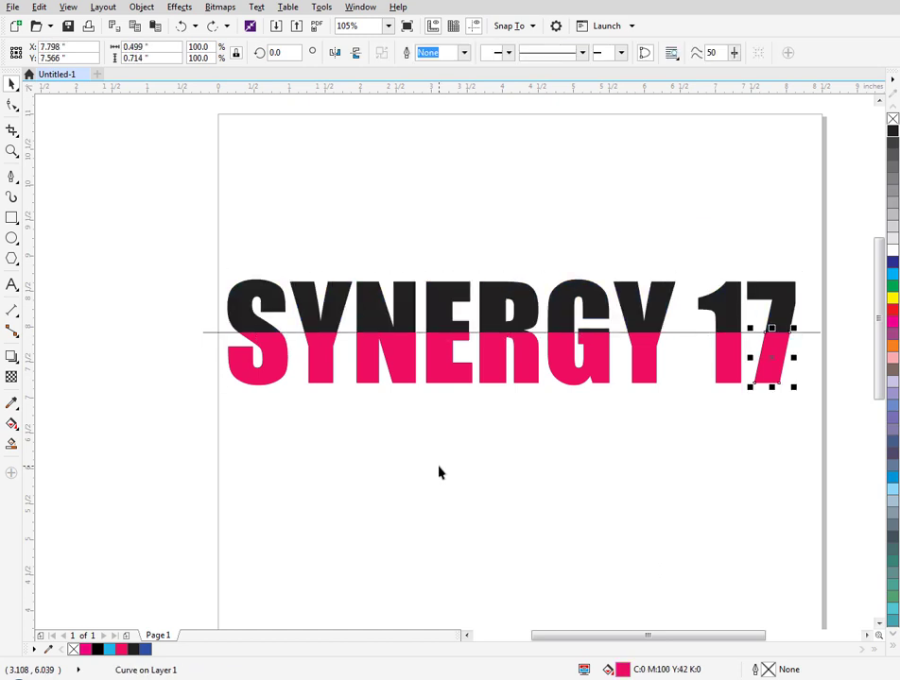
pyautogui.hotkey('ctrl', 'z')
pyautogui.hotkey('ctrl', 'z')
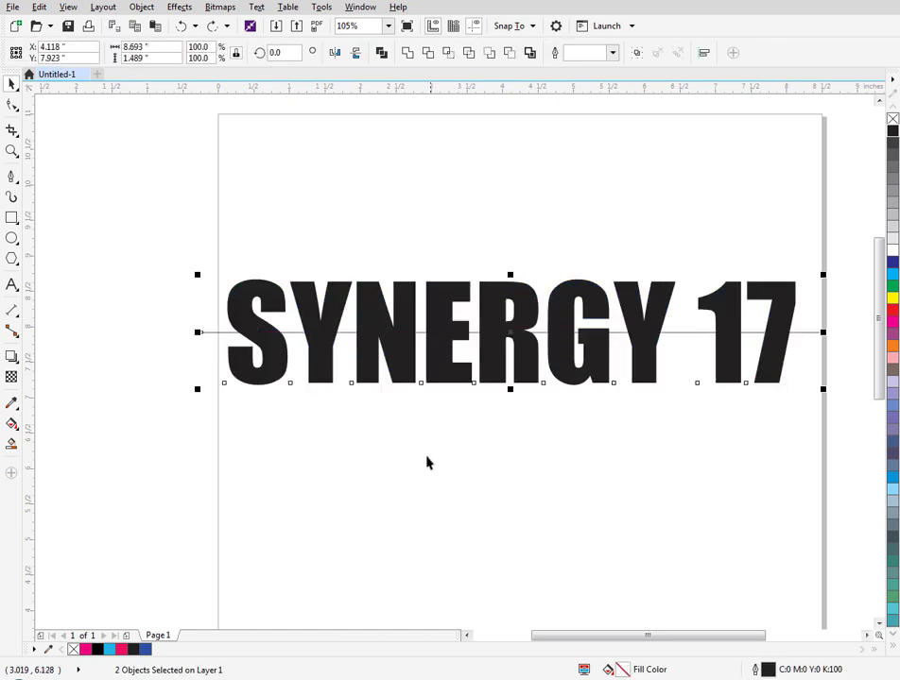
pyautogui.press('Escape')
# Delete the dividing line and shift the text up and left on the page
pyautogui.click(214, 335)
pyautogui.press('Delete')
pyautogui.moveTo(292, 309); pyautogui.dragTo(258, 289)
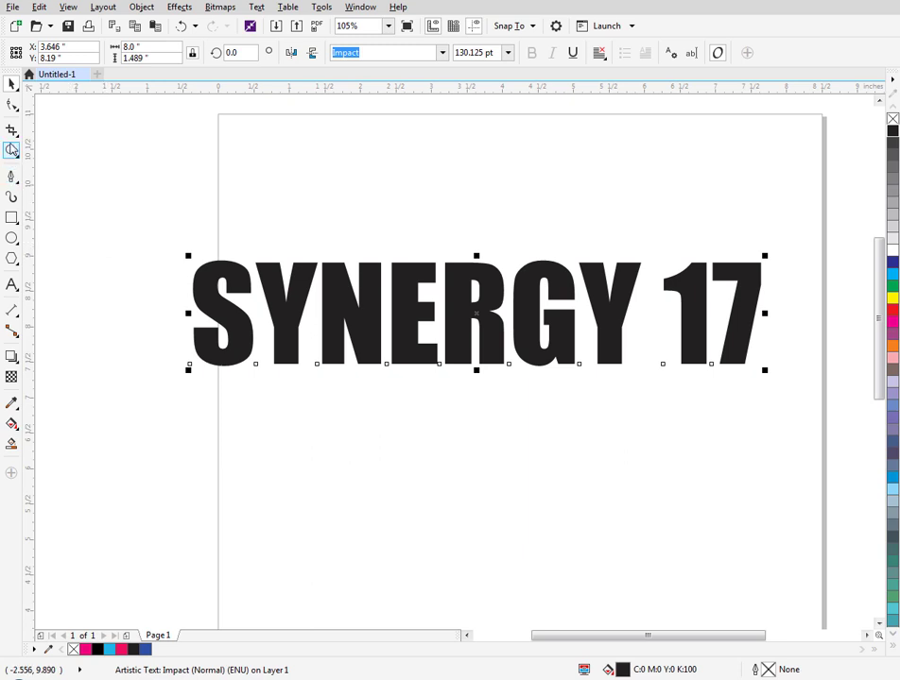
pyautogui.click(13, 106)
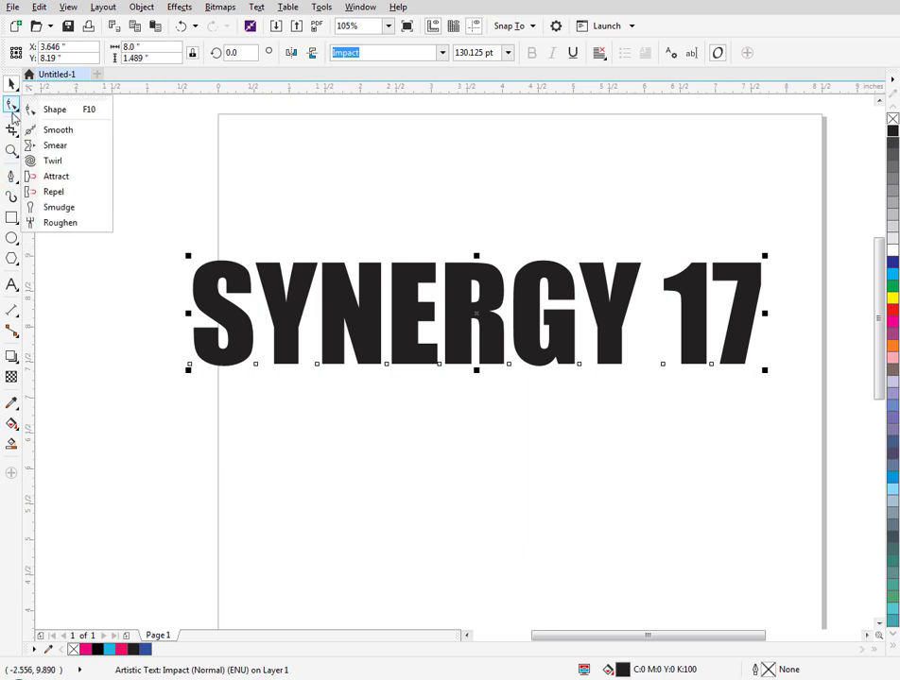
pyautogui.click(11, 176)
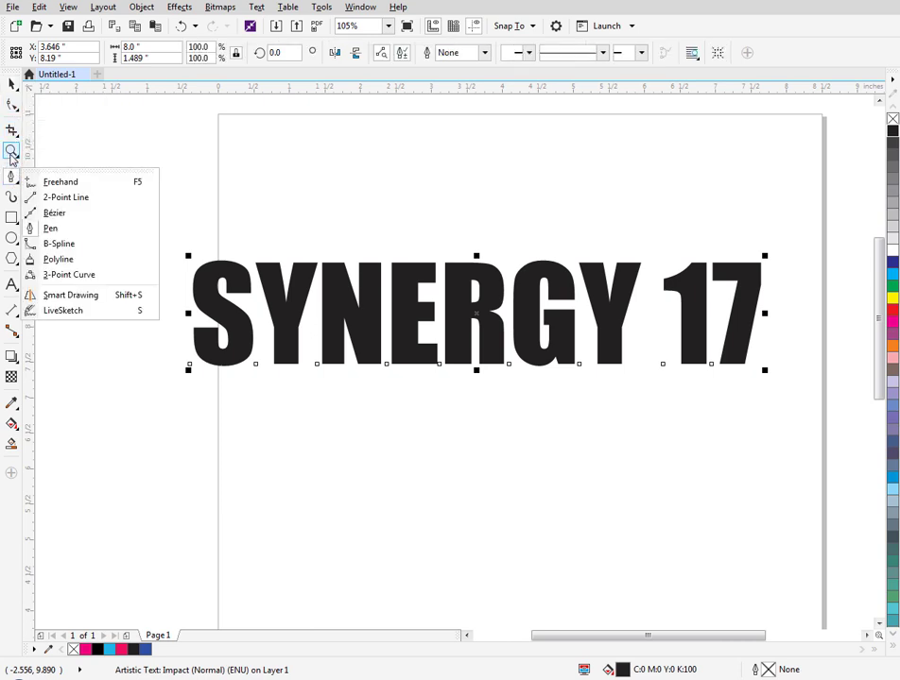
# With the Knife tool, cut straight across the middle of SYNERGY 17, after undoing a trial cut
pyautogui.moveTo(11, 130)
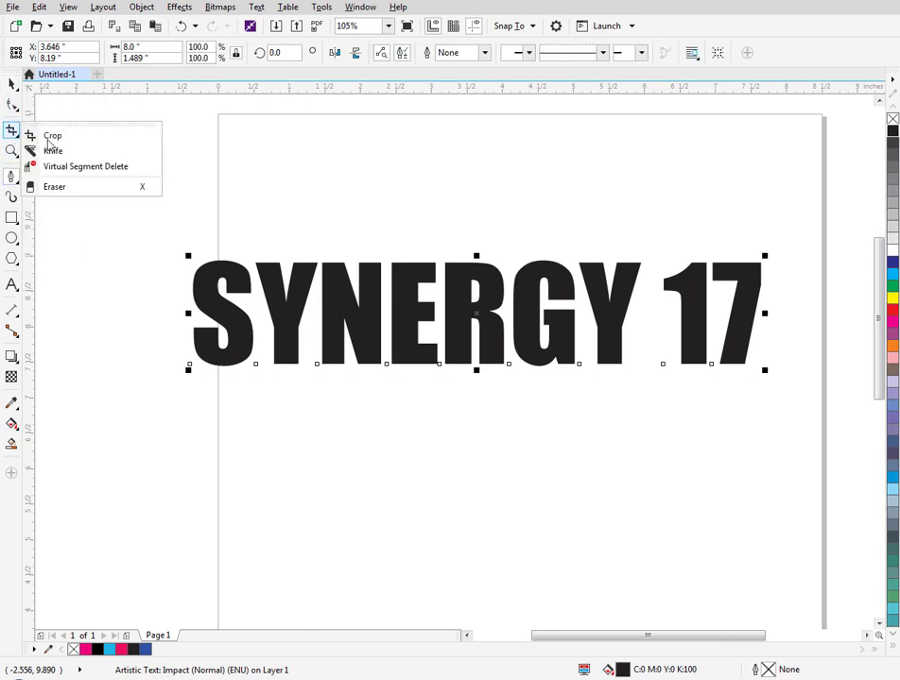
pyautogui.click(53, 150)
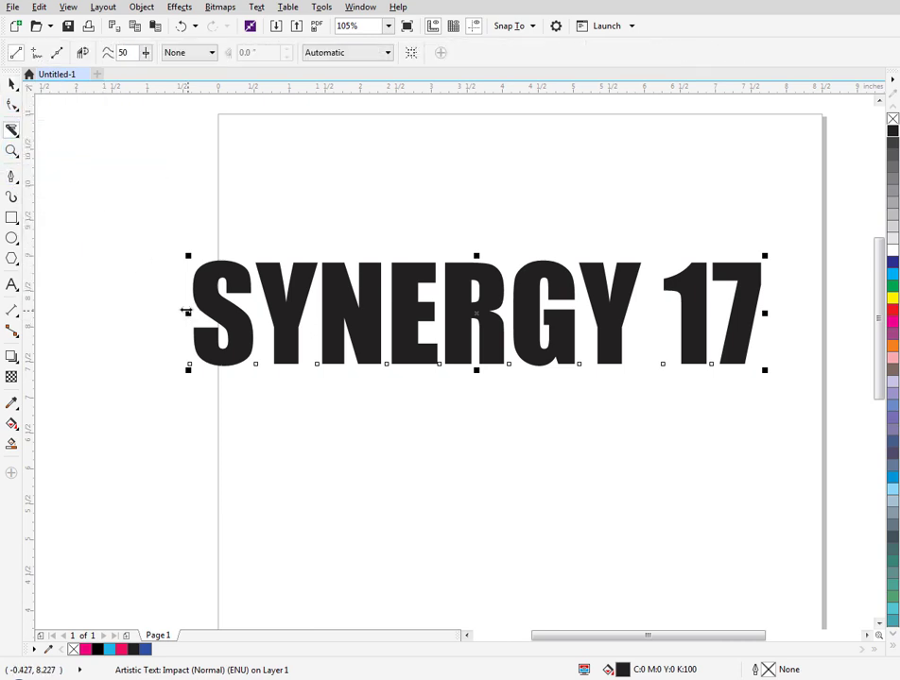
pyautogui.click(12, 84)
pyautogui.click(143, 281)
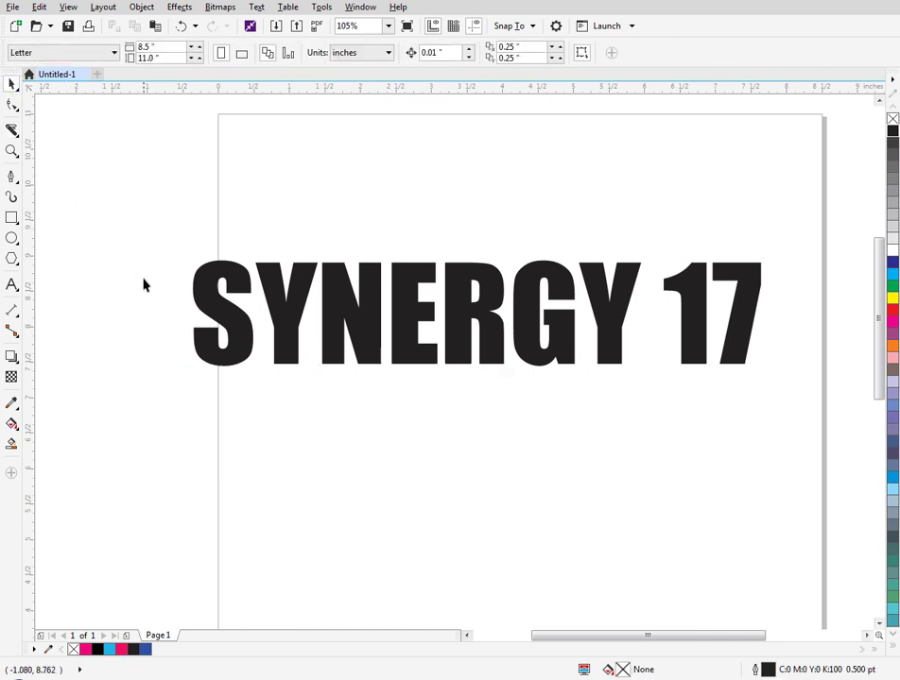
pyautogui.click(12, 131)
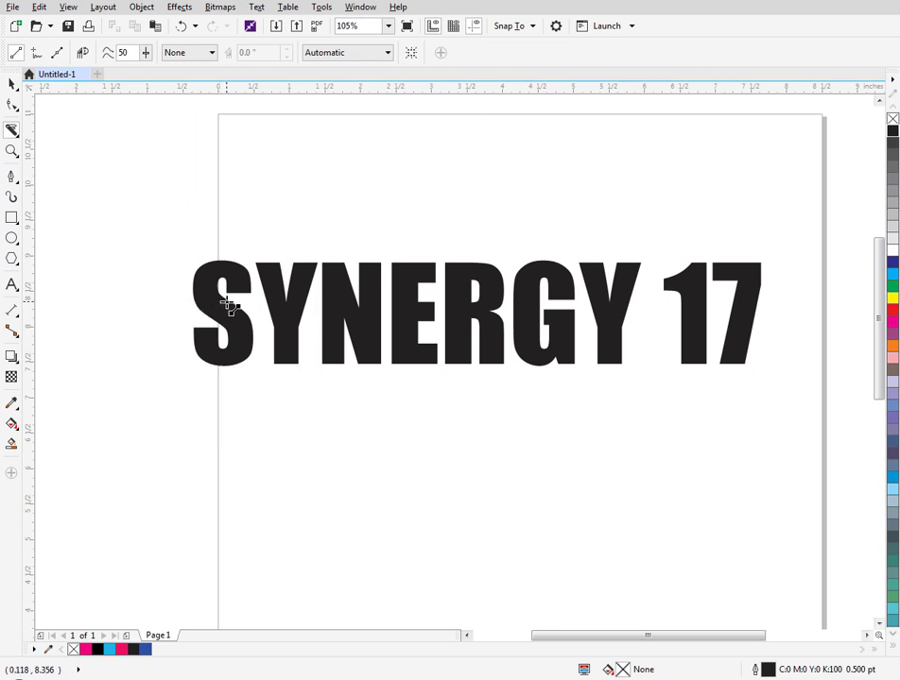
pyautogui.moveTo(208, 320); pyautogui.dragTo(180, 436)
pyautogui.hotkey('ctrl', 'z')
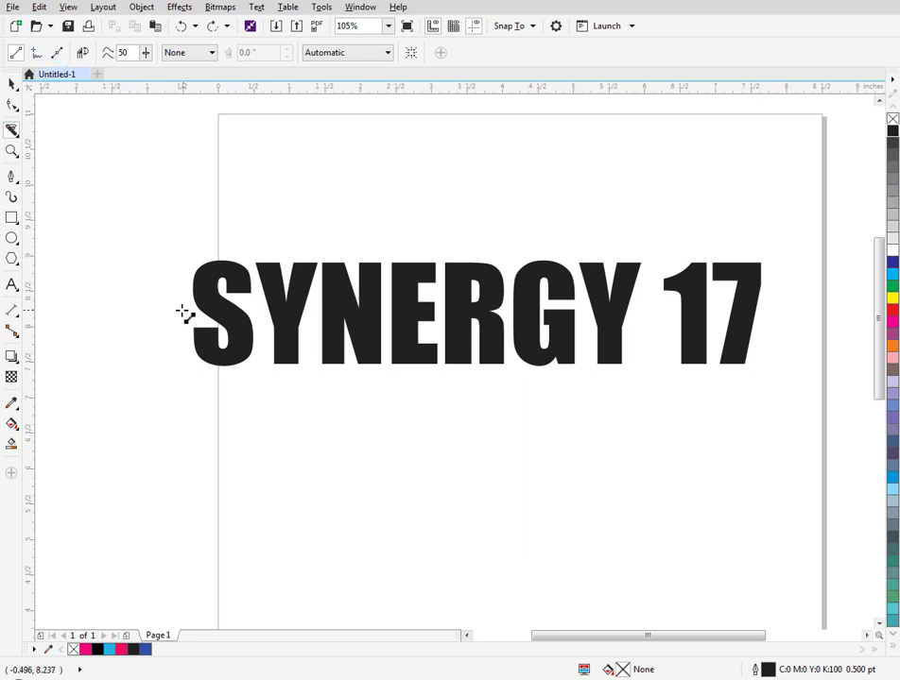
pyautogui.moveTo(175, 313); pyautogui.dragTo(783, 313)
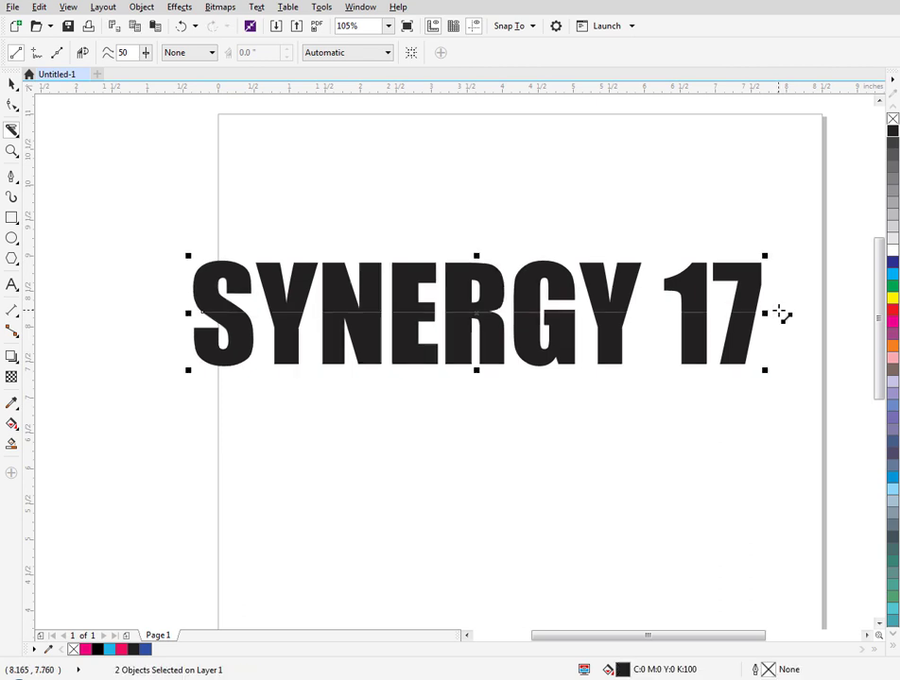
# Break the sliced text curve apart into separate letter pieces
pyautogui.click(12, 84)
pyautogui.click(59, 142)
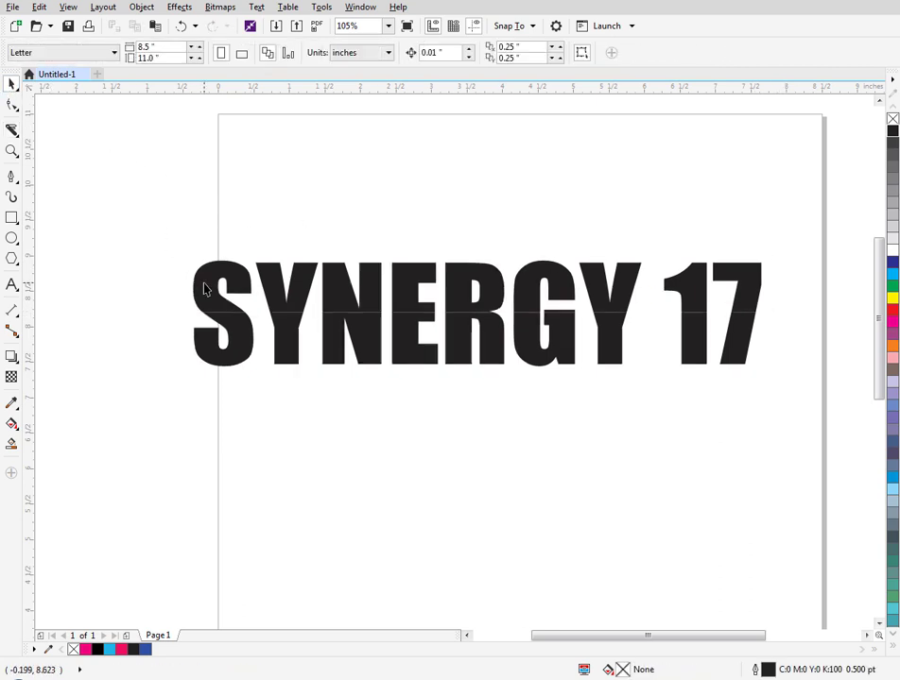
pyautogui.hotkey('shift', 'F9')
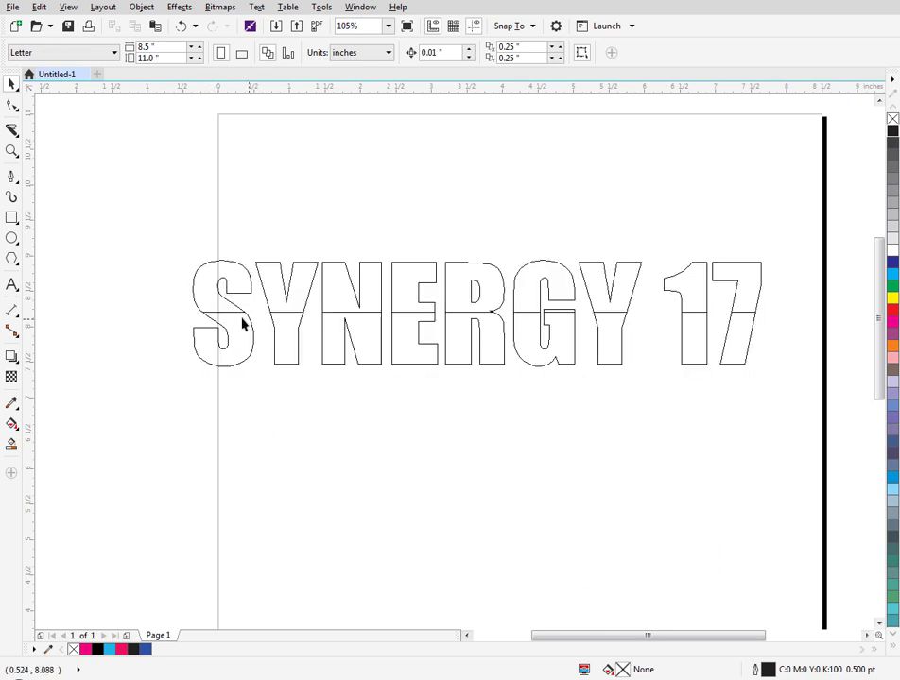
pyautogui.hotkey('shift', 'F9')
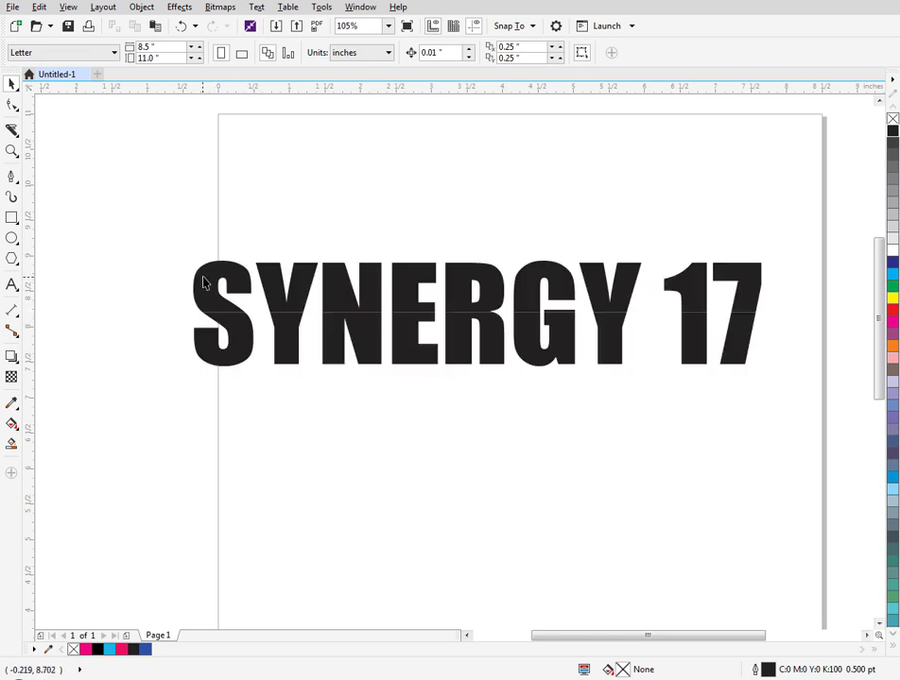
pyautogui.rightClick(214, 273)
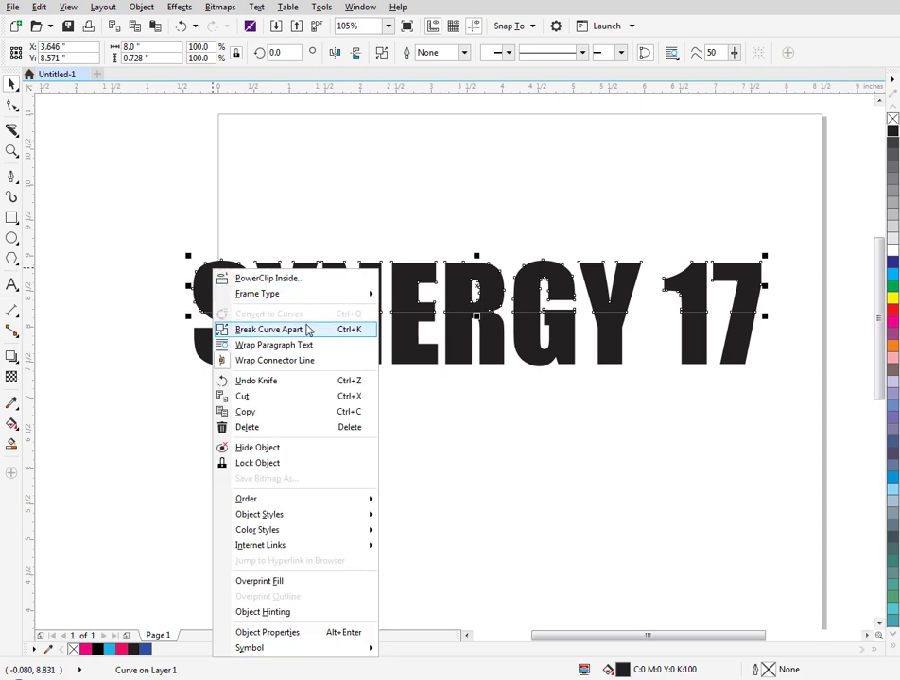
pyautogui.click(305, 329)
pyautogui.click(193, 214)
# Raise and combine the top letter halves, then move the lower halves slightly down
pyautogui.moveTo(174, 211); pyautogui.dragTo(773, 322)
pyautogui.moveTo(474, 287); pyautogui.dragTo(464, 193)
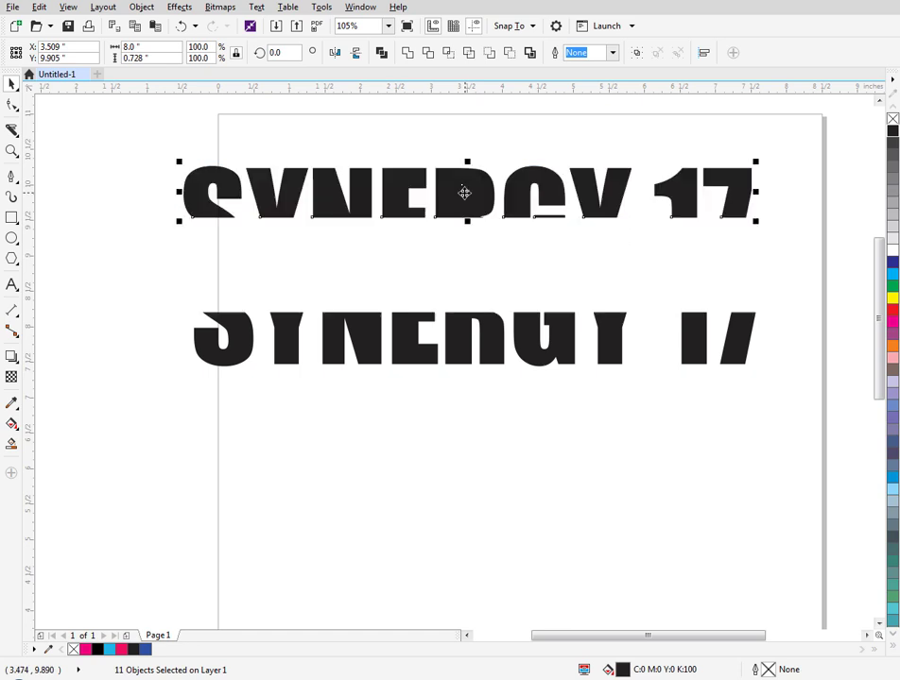
pyautogui.click(381, 55)
pyautogui.click(344, 153)
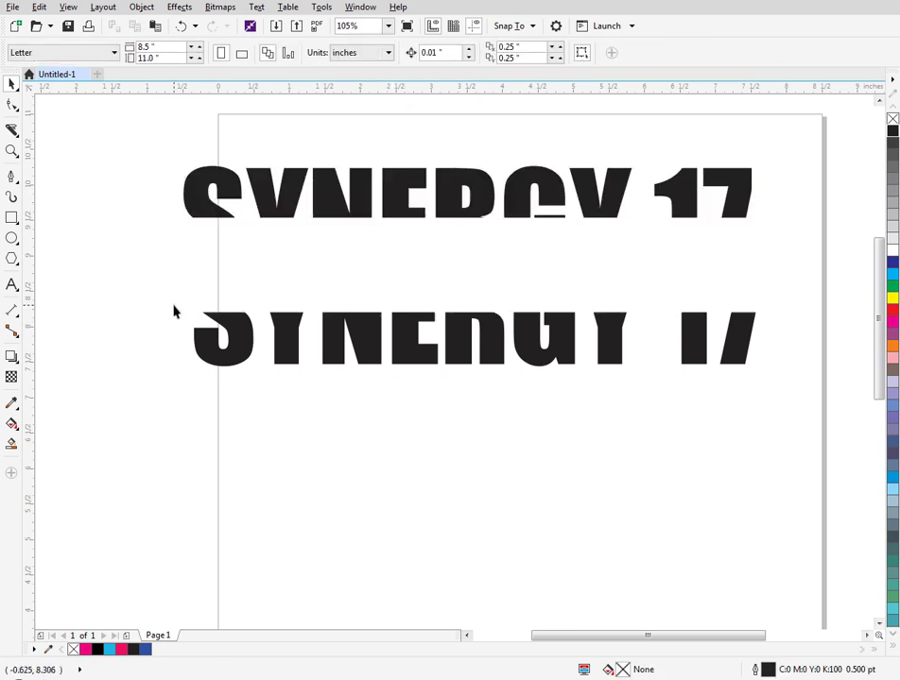
pyautogui.moveTo(154, 293); pyautogui.dragTo(767, 410)
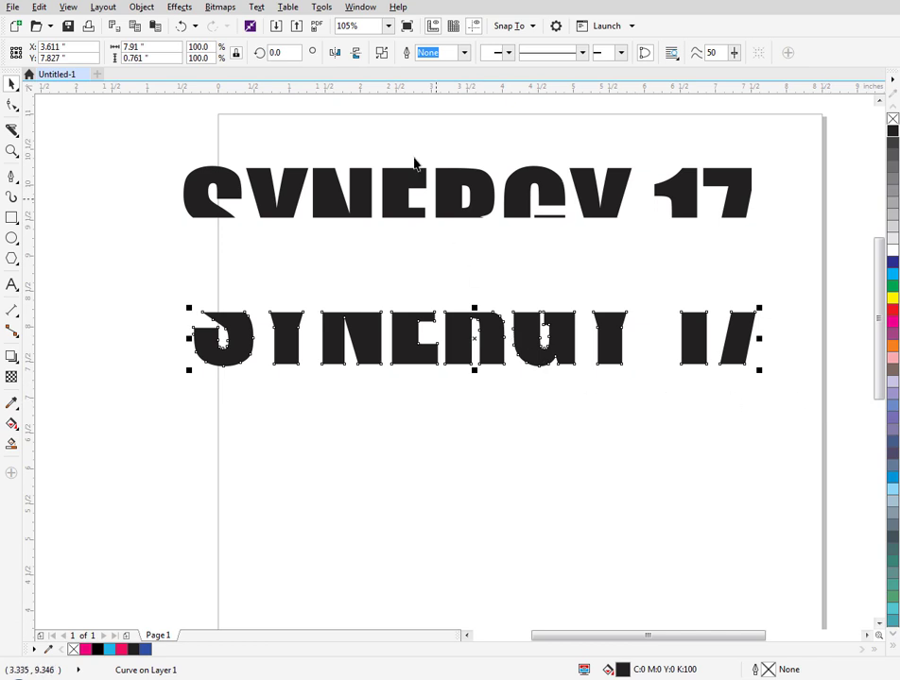
pyautogui.click(341, 295)
pyautogui.moveTo(352, 341); pyautogui.dragTo(350, 367)
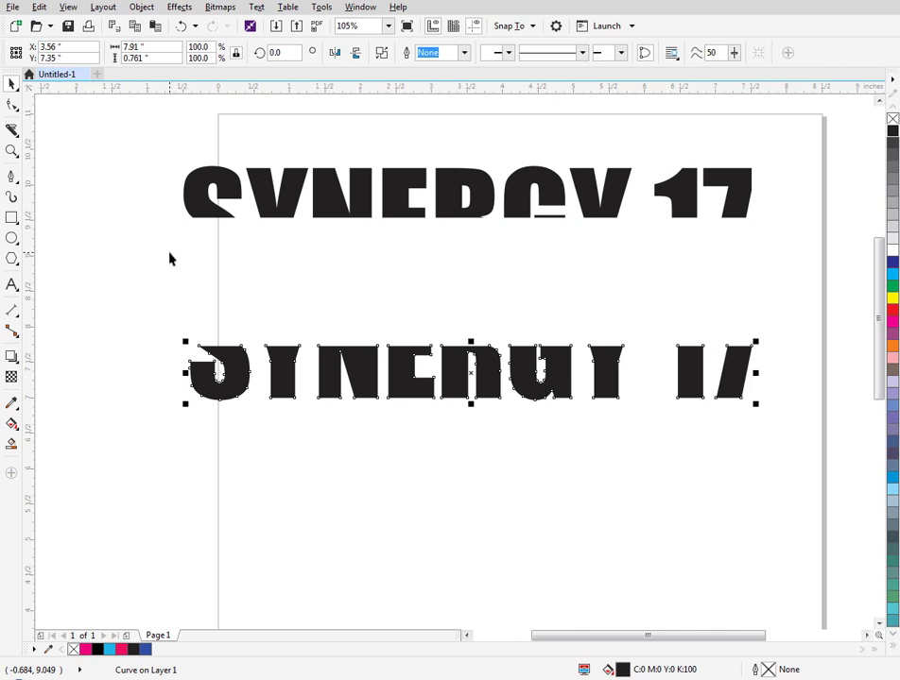
# Undo the moves and draw a rectangle over the lower half of SYNERGY 17
pyautogui.hotkey('ctrl', 'z')
pyautogui.hotkey('ctrl', 'z')
pyautogui.hotkey('ctrl', 'z')
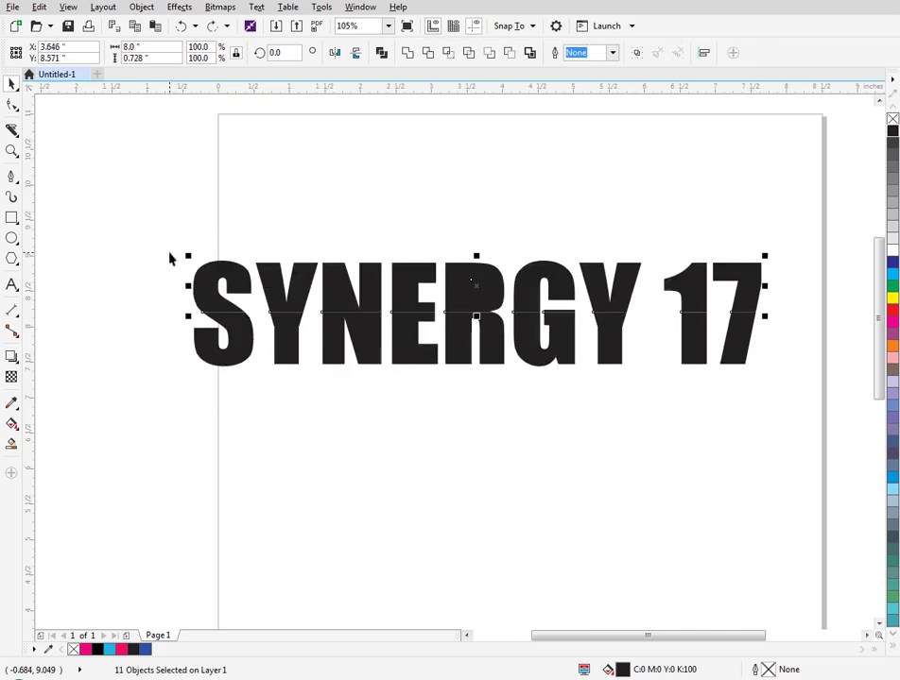
pyautogui.click(12, 218)
pyautogui.moveTo(155, 312); pyautogui.dragTo(818, 406)
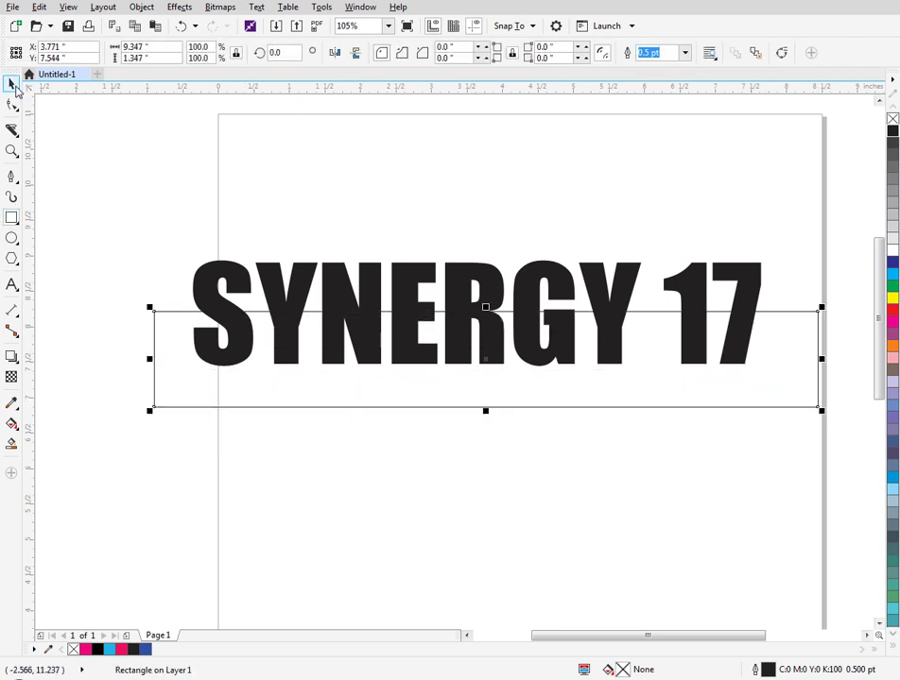
pyautogui.click(12, 84)
pyautogui.click(84, 181)
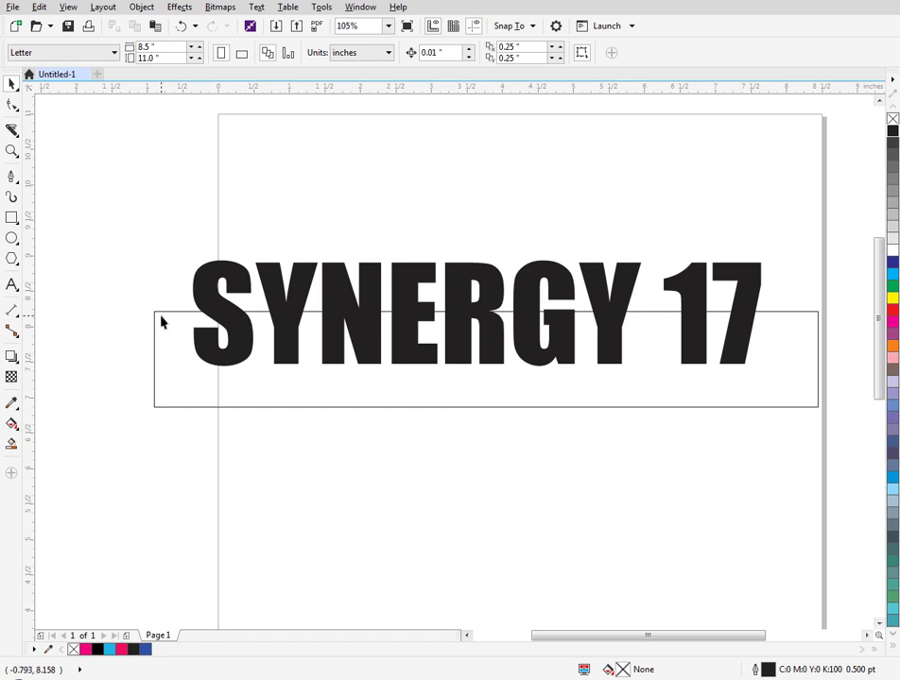
# Check the selection of text and rectangle, ending with the SYNERGY 17 text selected
pyautogui.moveTo(84, 222); pyautogui.dragTo(832, 483)
pyautogui.click(583, 416)
pyautogui.click(584, 410)
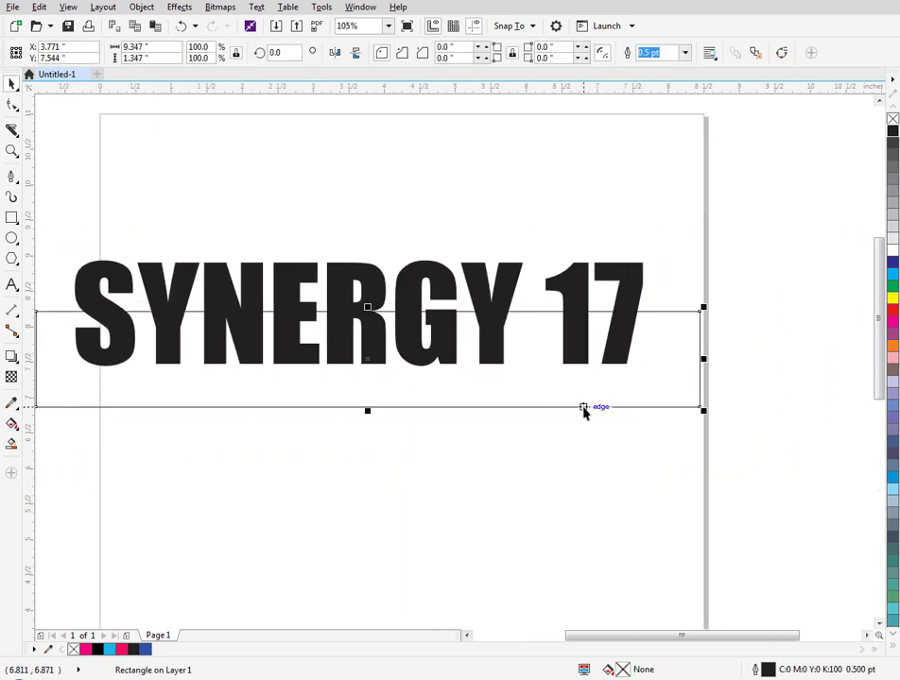
pyautogui.click(575, 456)
pyautogui.scroll(-2, 575, 458)
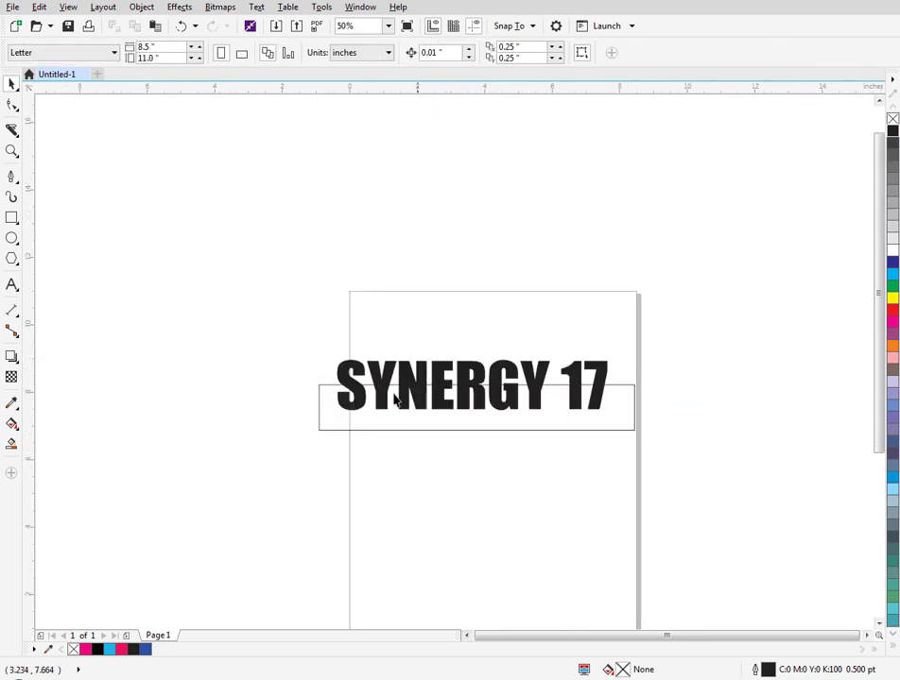
pyautogui.hotkey('ctrl', 'a')
pyautogui.scroll(2, 519, 421)
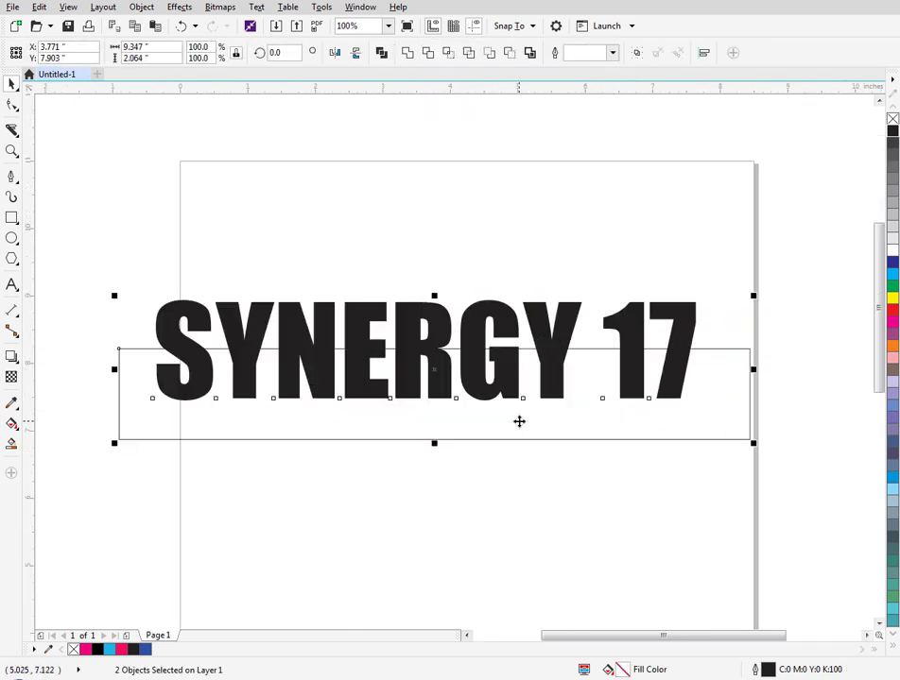
pyautogui.click(516, 496)
pyautogui.click(439, 337)
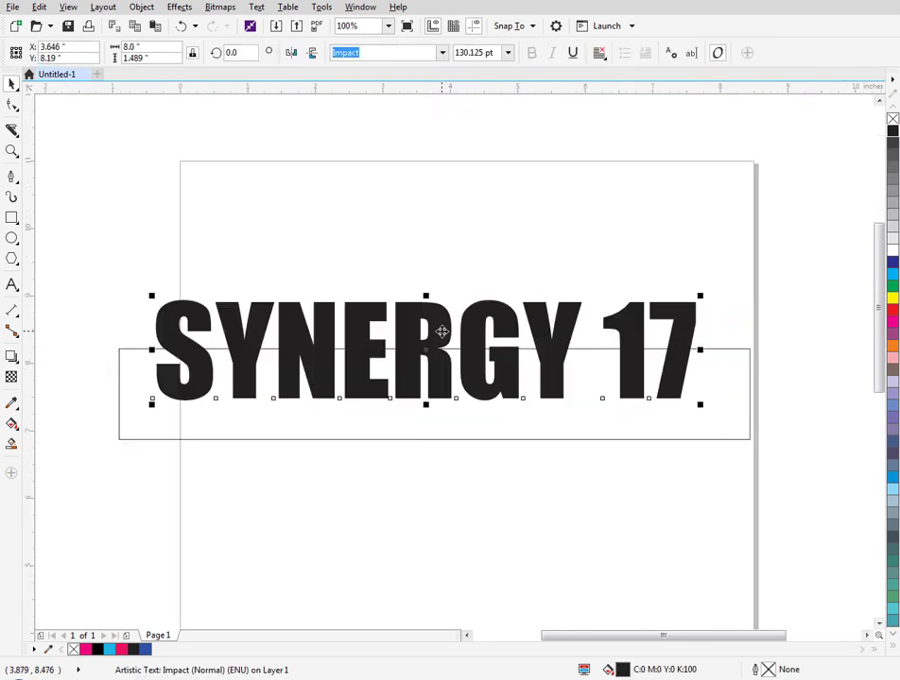
# Drag a copy of the 9.35 × 1.35 inch rectangle up over the text's upper half
pyautogui.click(454, 429)
pyautogui.click(455, 430)
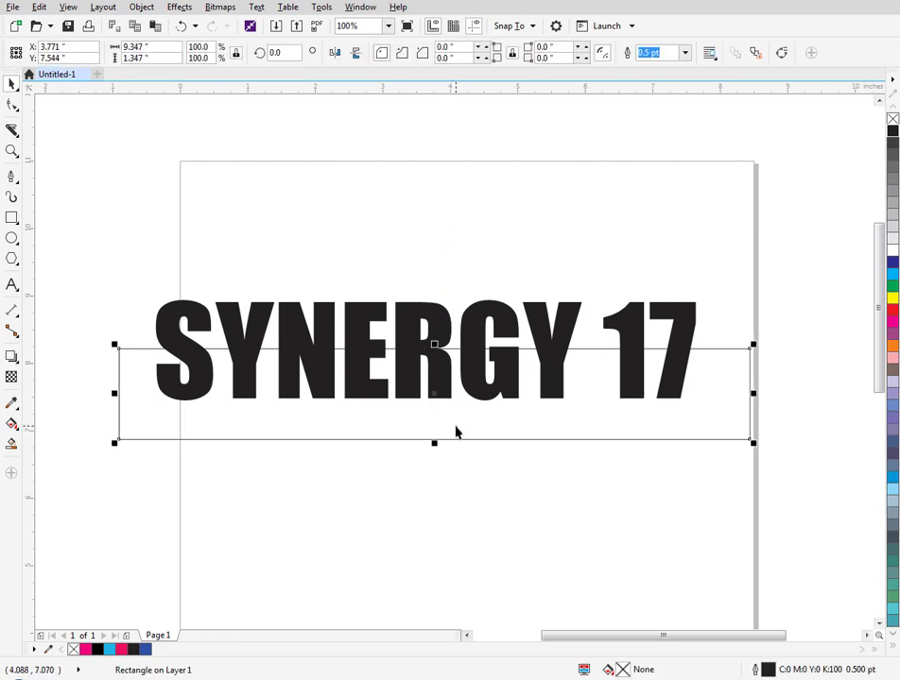
pyautogui.moveTo(450, 438); pyautogui.dragTo(433, 348)
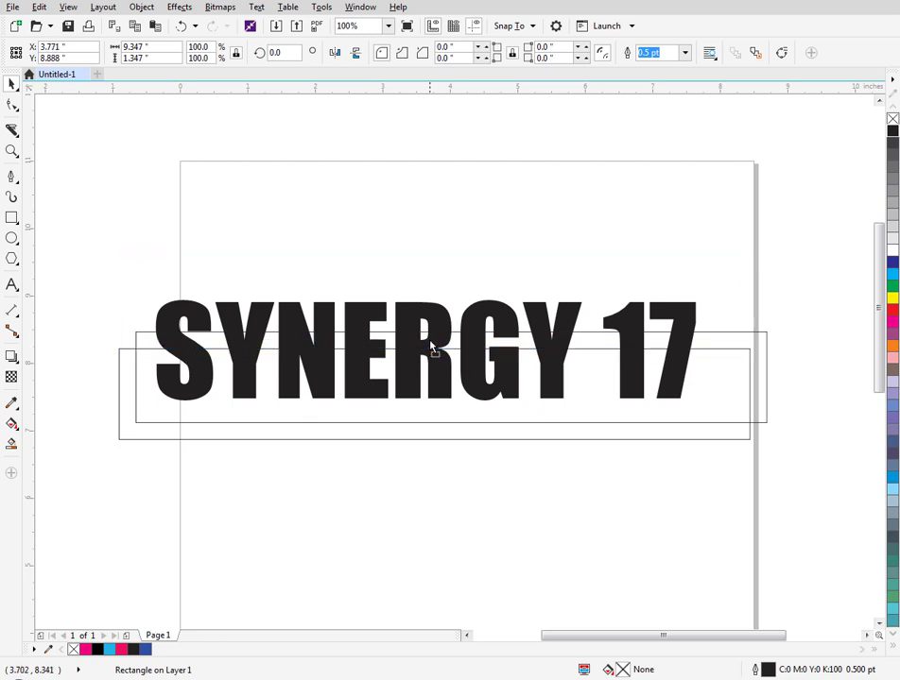
pyautogui.scroll(2, 727, 352)
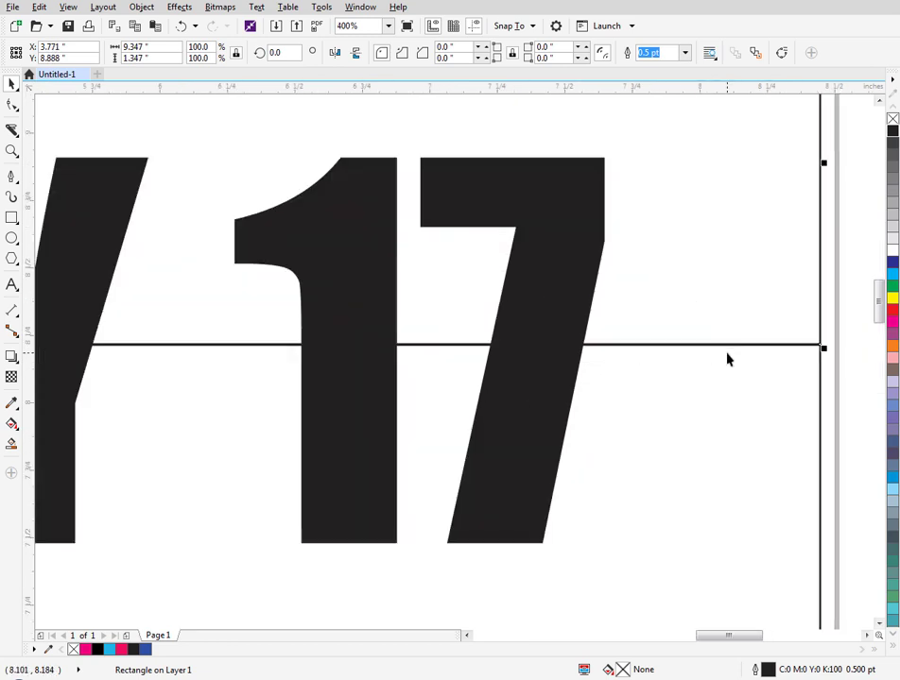
pyautogui.scroll(-3, 773, 402)
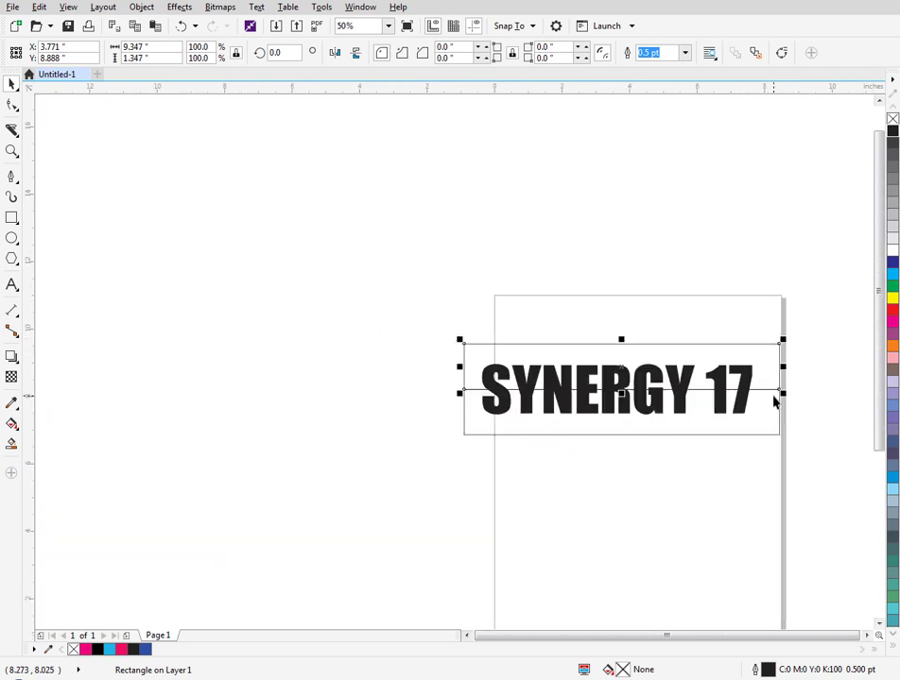
pyautogui.click(798, 407)
pyautogui.scroll(1, 798, 407)
pyautogui.click(690, 408)
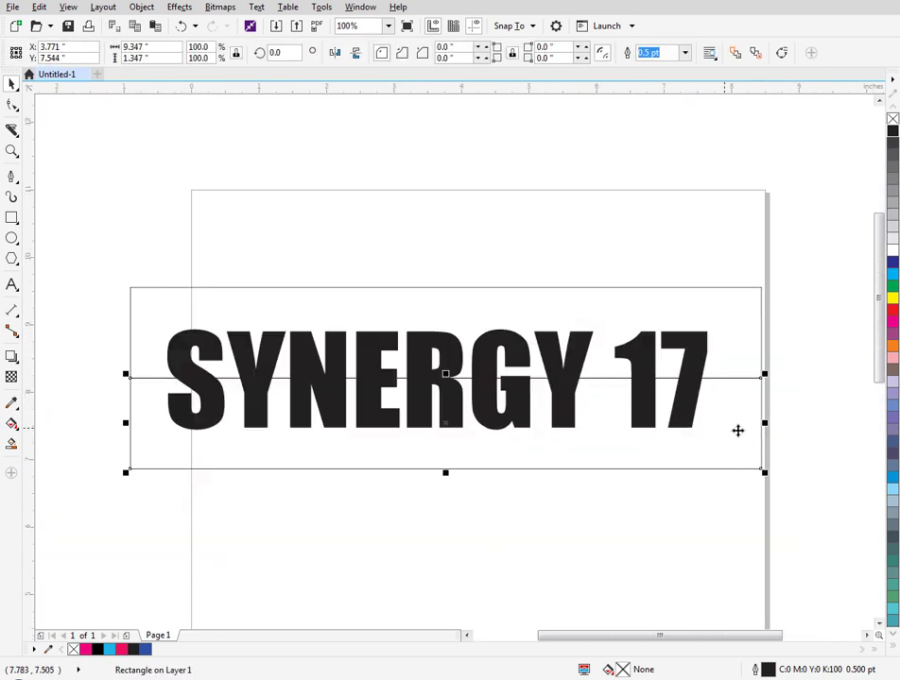
# Trim SYNERGY 17 with the lower rectangle to keep its upper half, then move that half higher
pyautogui.keyDown('shift'); pyautogui.click(688, 431); pyautogui.keyUp('shift')
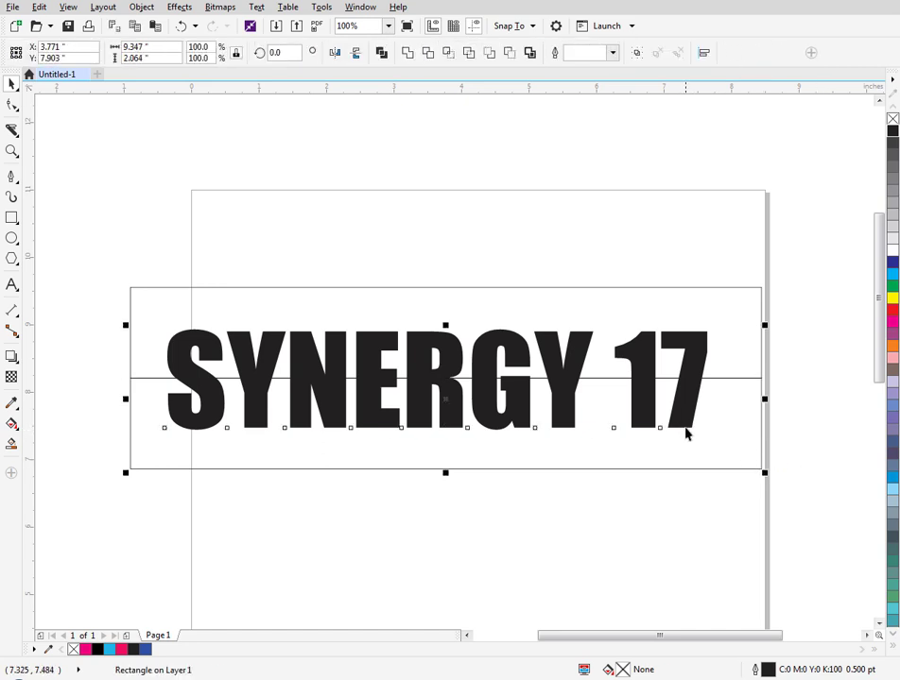
pyautogui.click(513, 58)
pyautogui.click(538, 385)
pyautogui.moveTo(514, 349); pyautogui.dragTo(498, 223)
pyautogui.hotkey('ctrl', 'z')
pyautogui.click(700, 372)
pyautogui.click(702, 364)
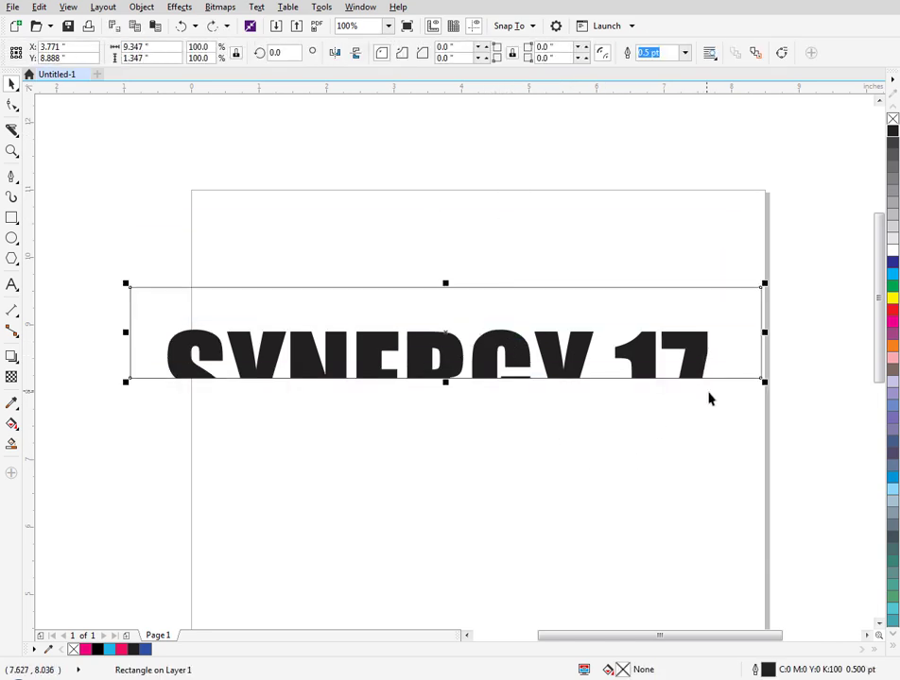
pyautogui.click(709, 398)
pyautogui.click(703, 371)
pyautogui.moveTo(707, 368); pyautogui.dragTo(673, 204)
pyautogui.click(684, 430)
# Paste a text copy, intersect it with the rectangle for the lower half, and place it beneath
pyautogui.hotkey('ctrl', 'v')
pyautogui.click(95, 296)
pyautogui.moveTo(81, 268); pyautogui.dragTo(823, 478)
pyautogui.click(508, 53)
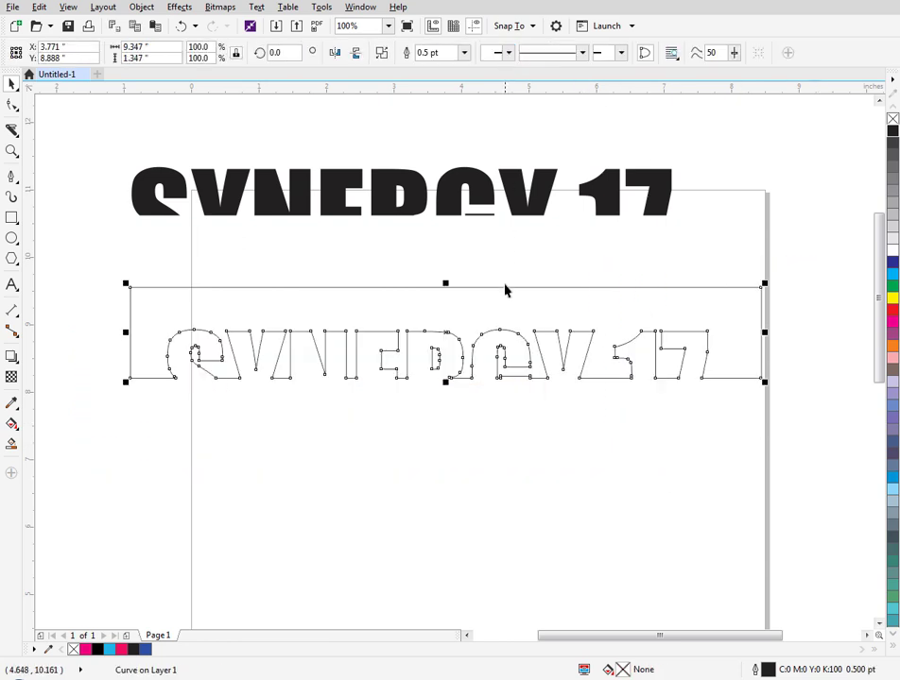
pyautogui.hotkey('ctrl', 'z')
pyautogui.click(489, 53)
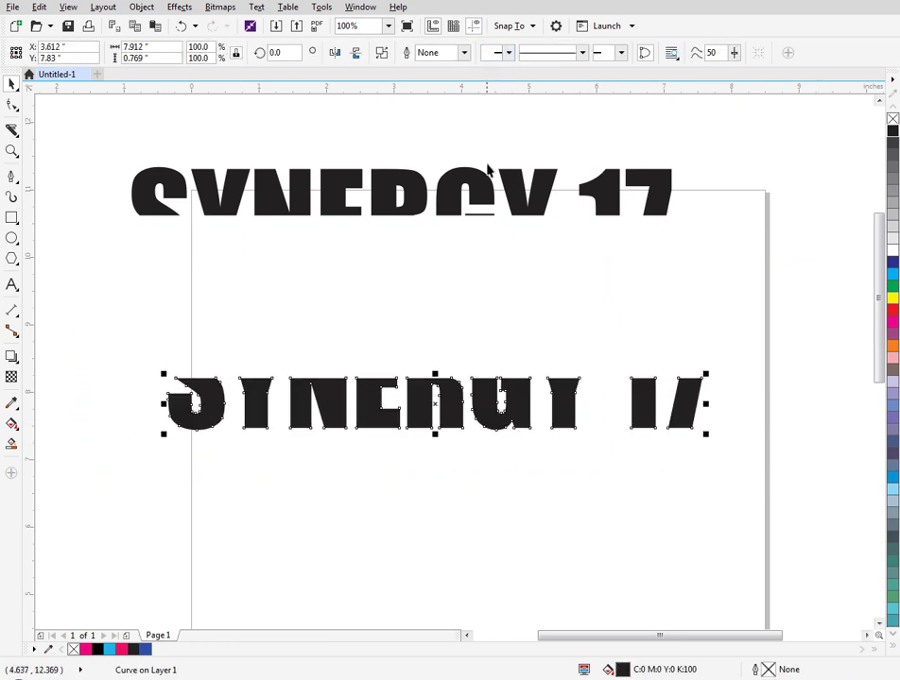
pyautogui.click(507, 438)
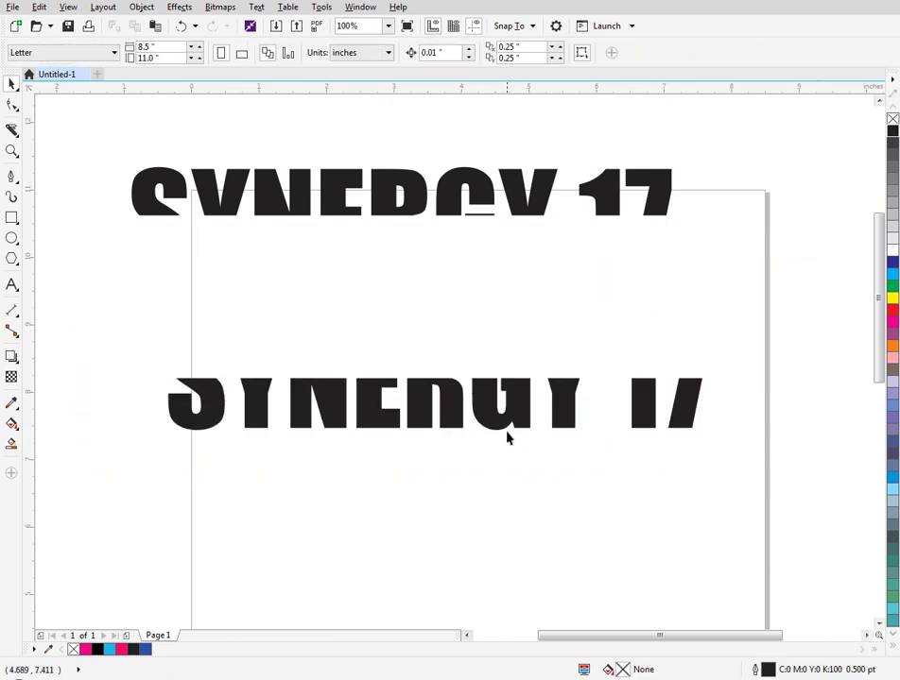
pyautogui.moveTo(326, 416); pyautogui.dragTo(286, 274)
pyautogui.click(322, 397)
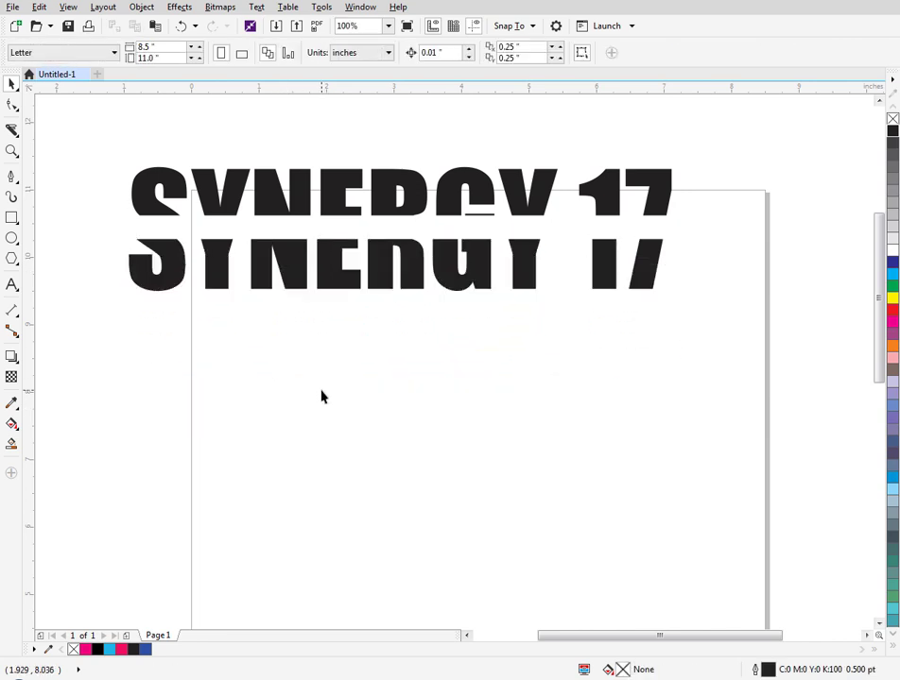